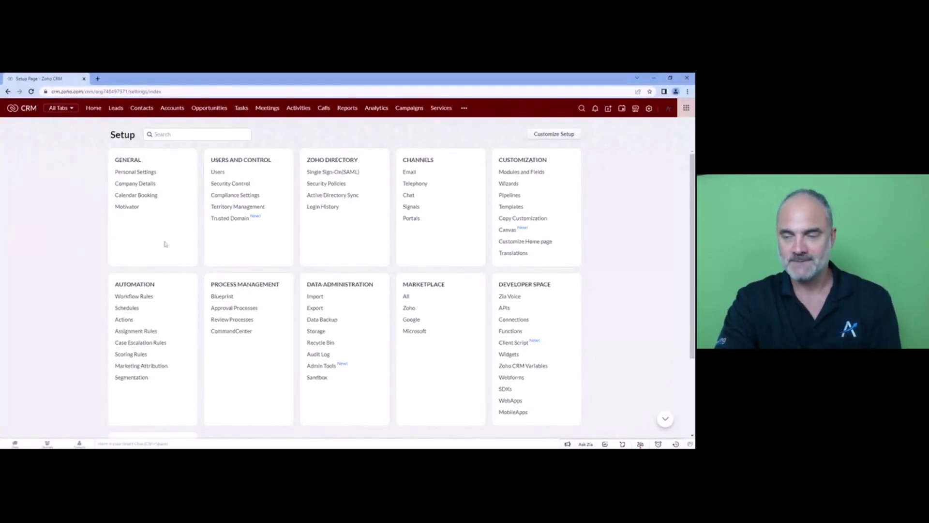
- Open the Tasks list and the Edit Task form for the first, closed-won opportunity task
left_click(241, 108)
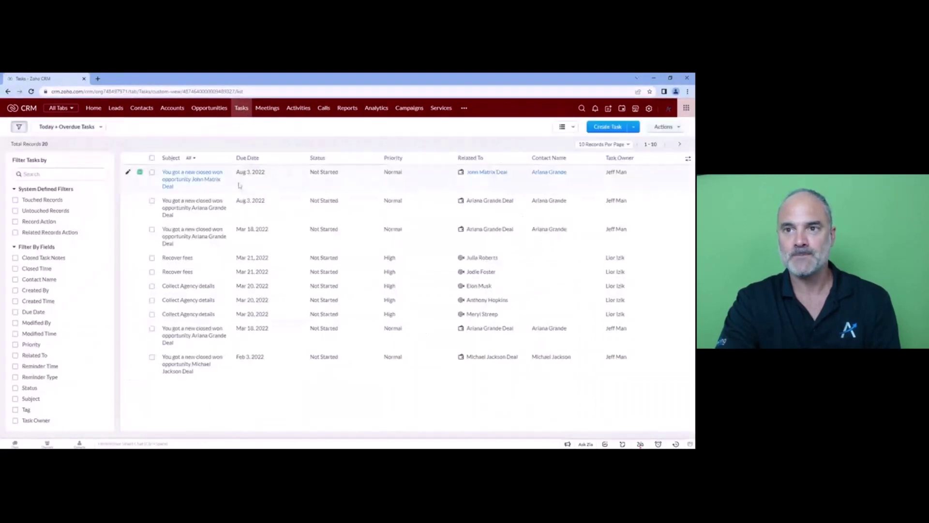
left_click(209, 178)
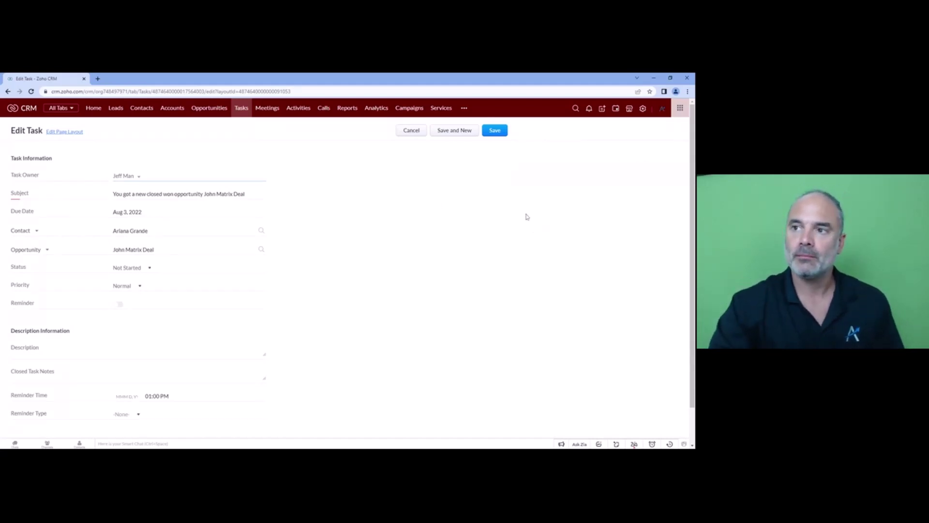
- Create a Tasks workflow rule named 'open new ABC when completed' from Setup > Workflow Rules
left_click(642, 108)
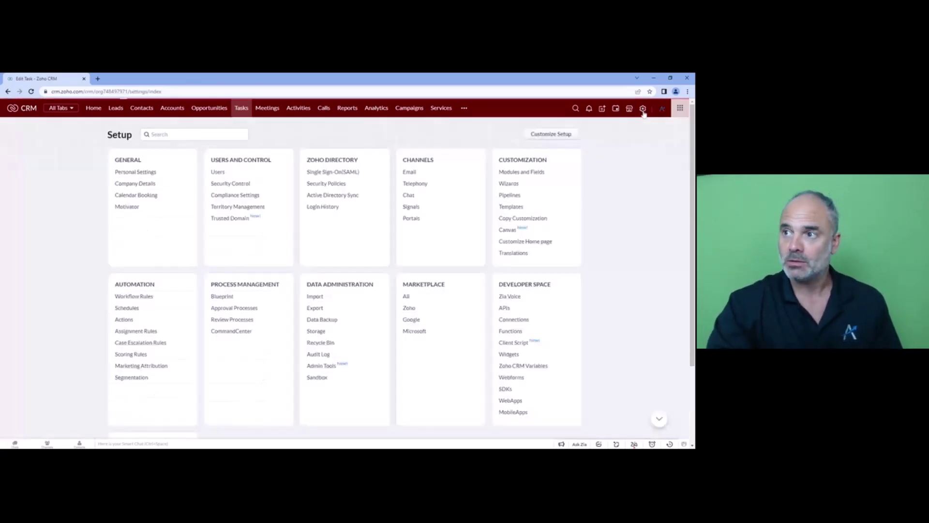
left_click(150, 298)
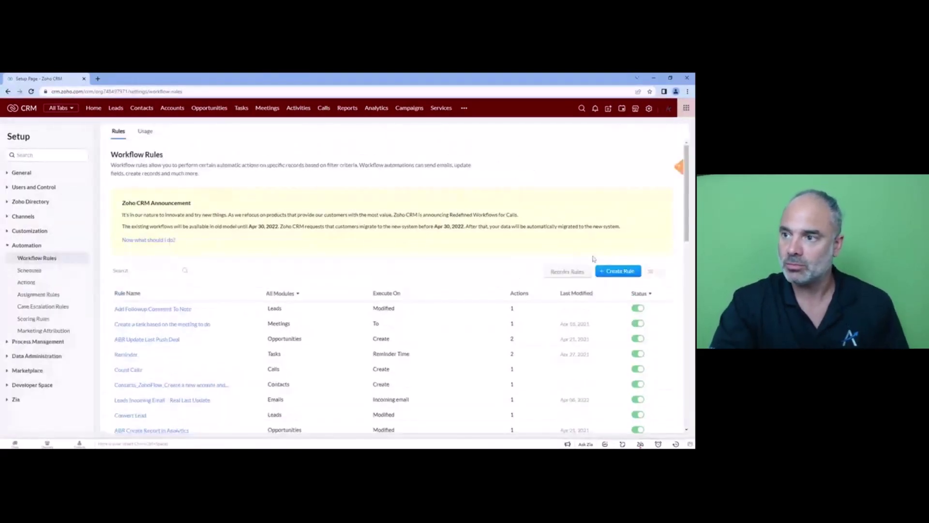
left_click(618, 271)
left_click(341, 136)
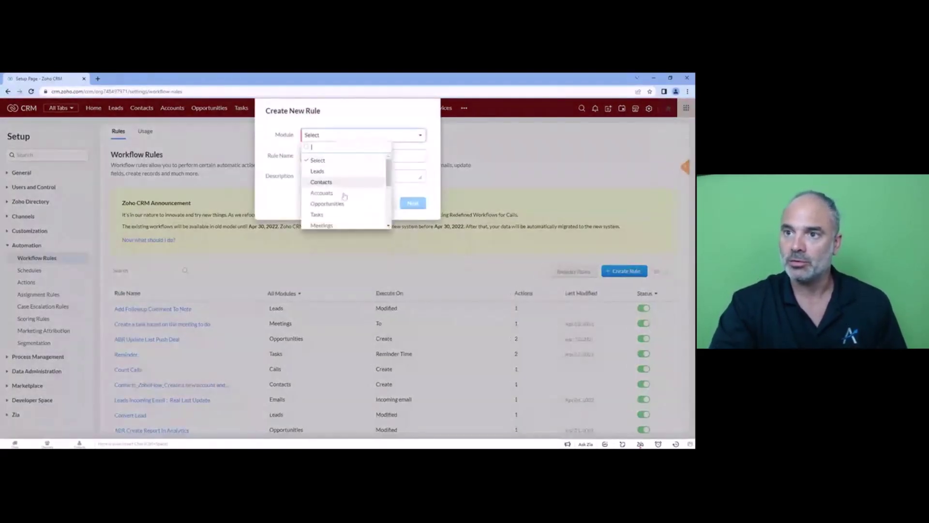
scroll(342, 189, "down", 2)
left_click(324, 182)
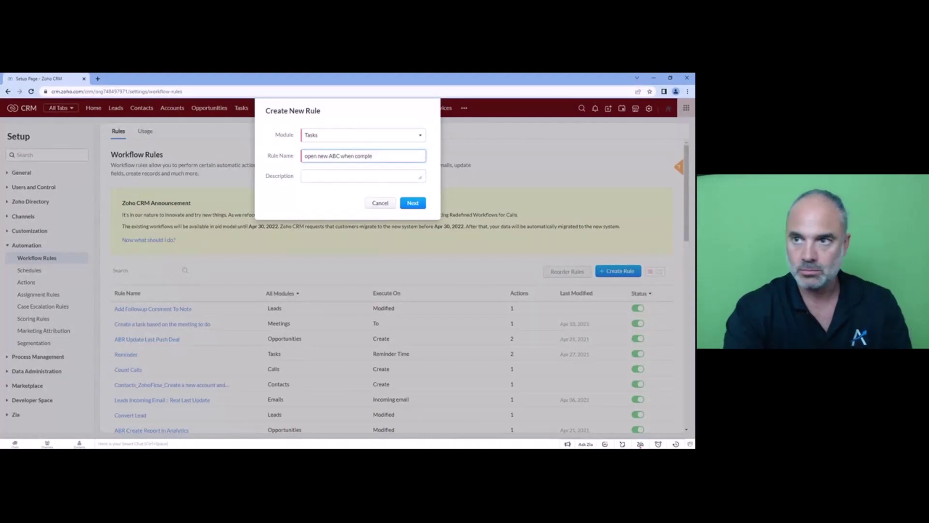
key("Return")
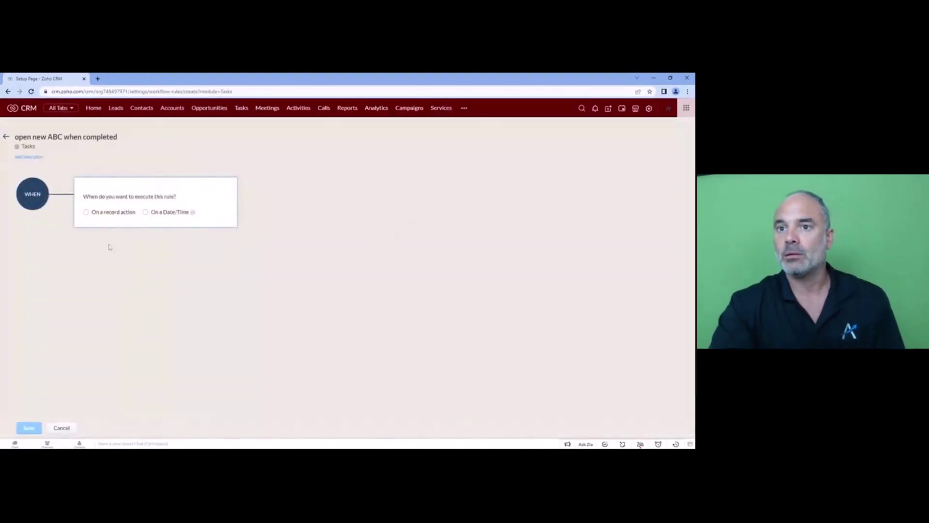
- Trigger the rule on record edit when the Status field changes, with Repeat enabled
left_click(116, 212)
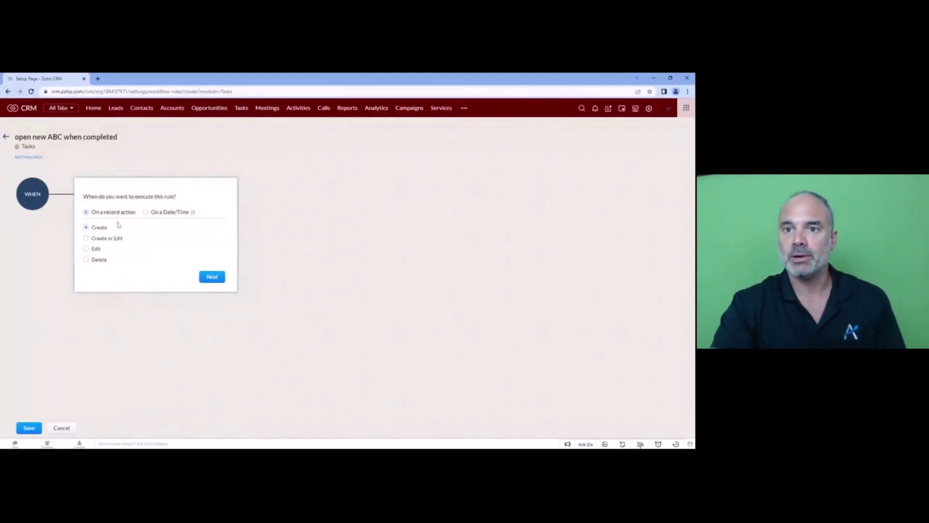
left_click(96, 239)
left_click(95, 270)
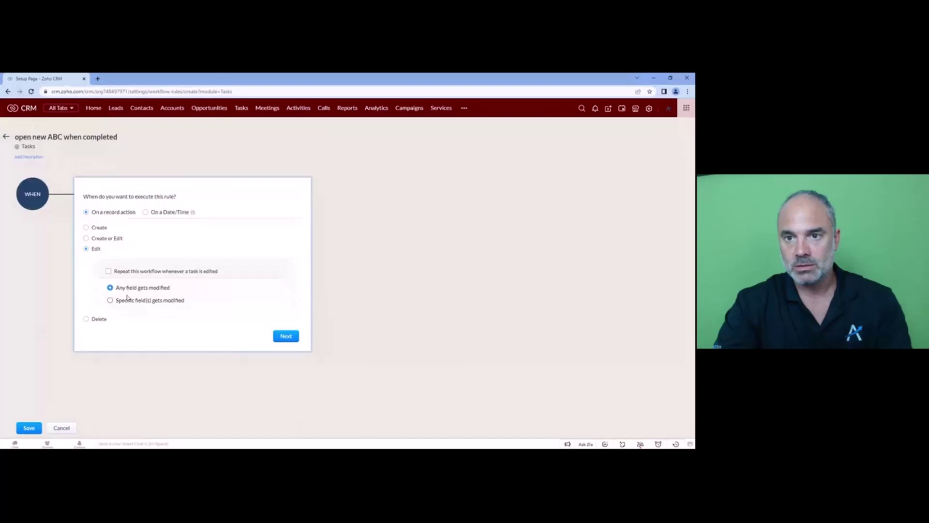
left_click(129, 299)
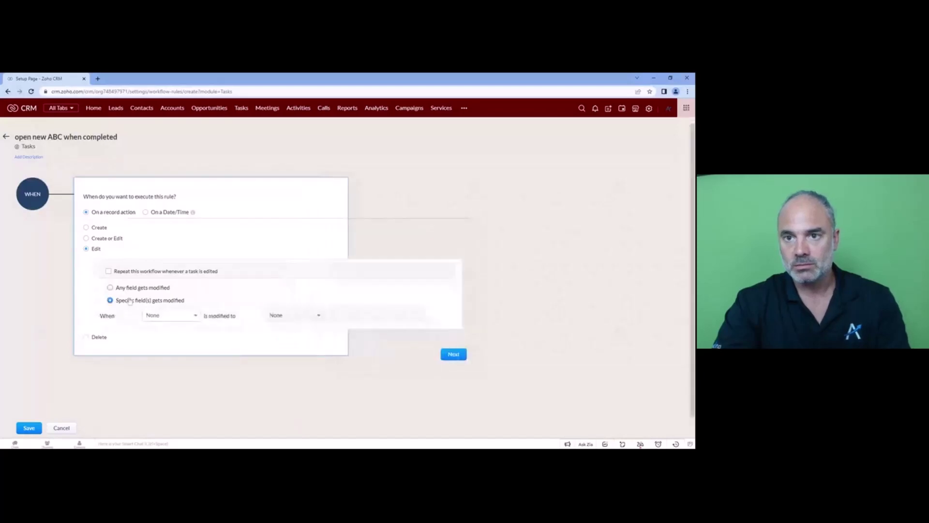
left_click(167, 317)
type("sta")
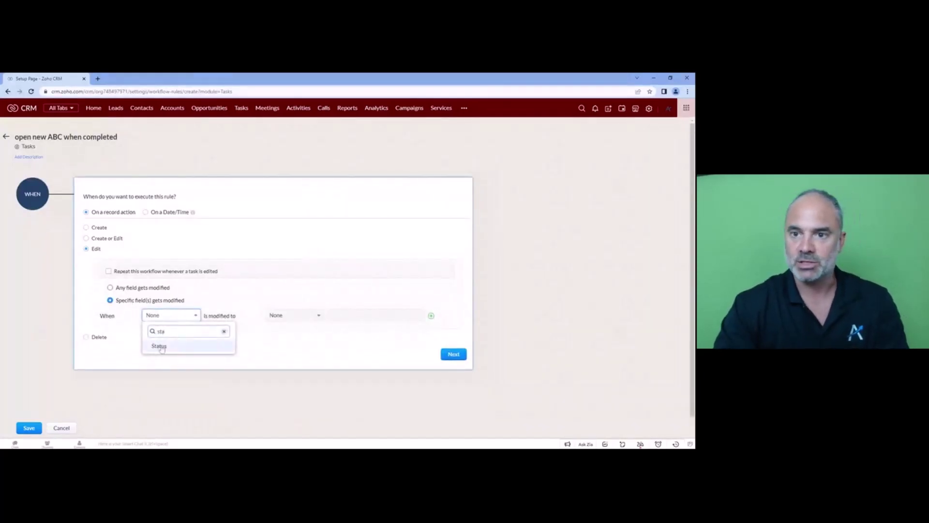
left_click(159, 347)
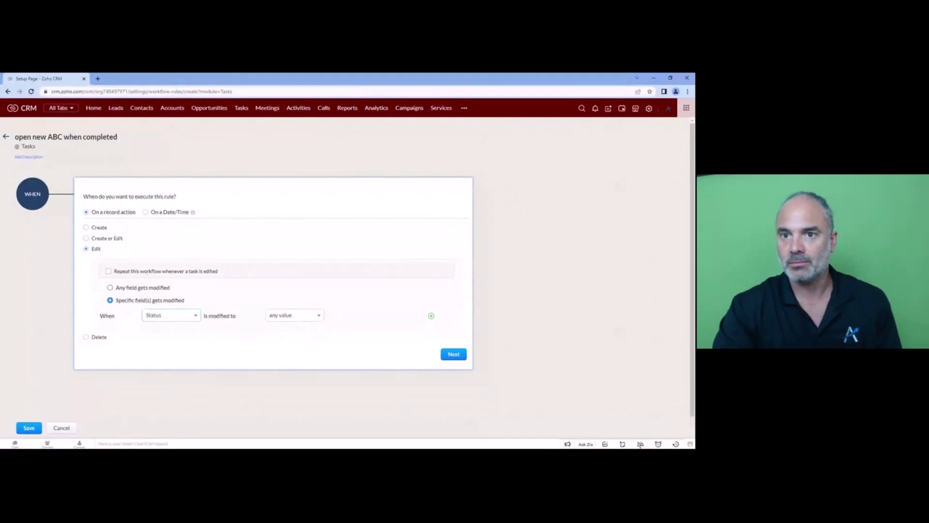
left_click(108, 271)
left_click(454, 354)
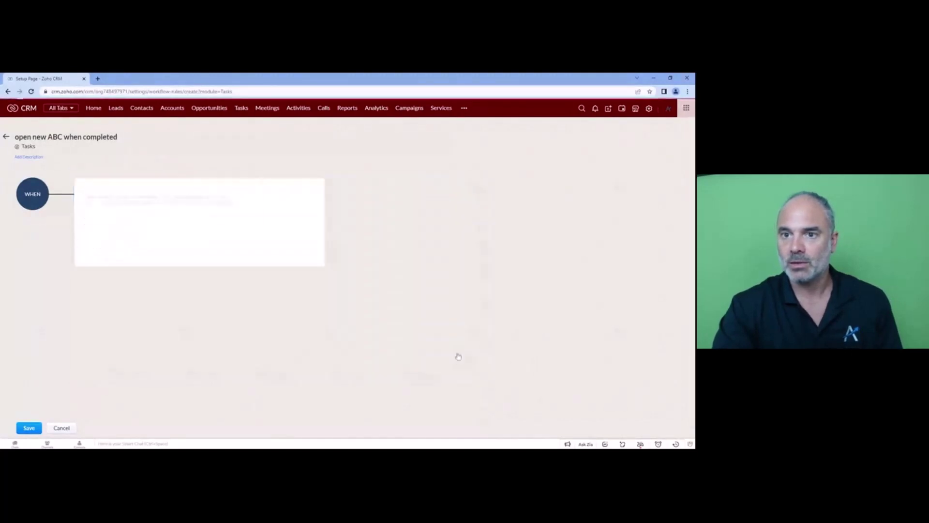
- Add the first condition: Status is Completed
left_click(109, 294)
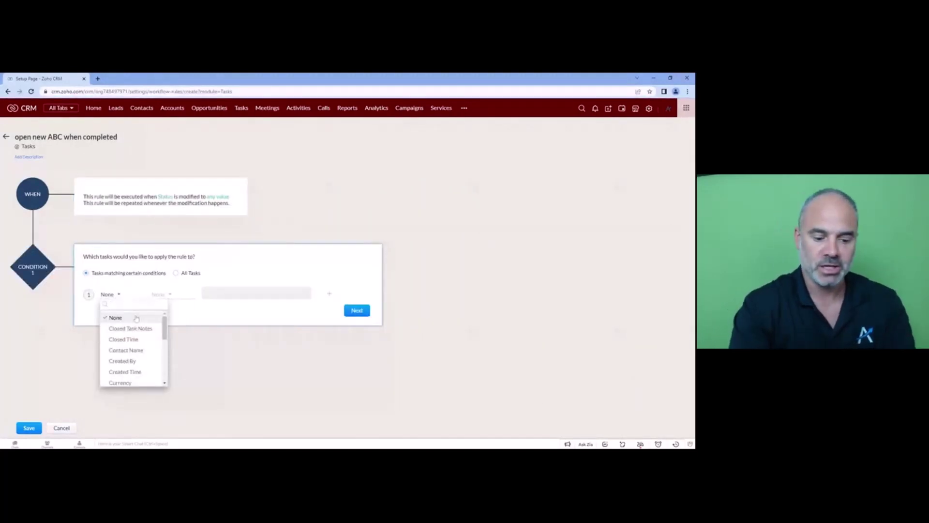
type("sta")
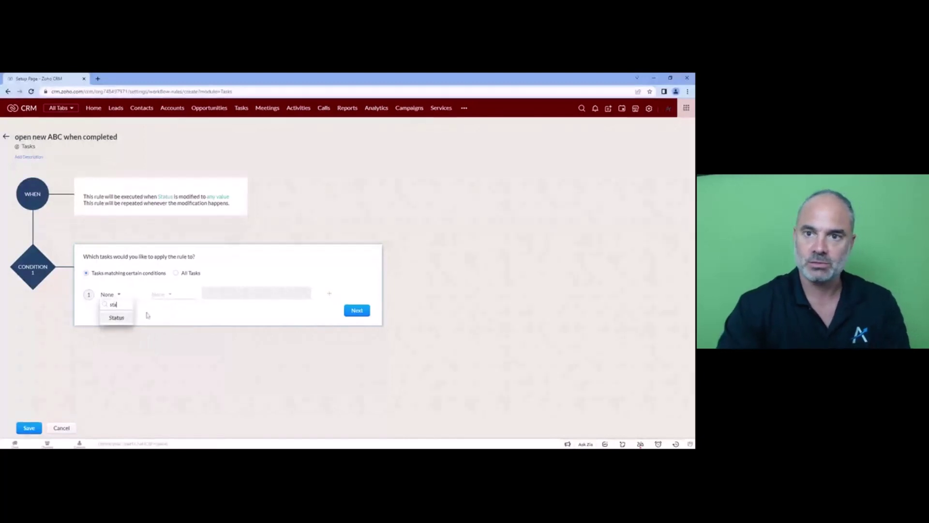
left_click(121, 317)
left_click(162, 294)
left_click(164, 315)
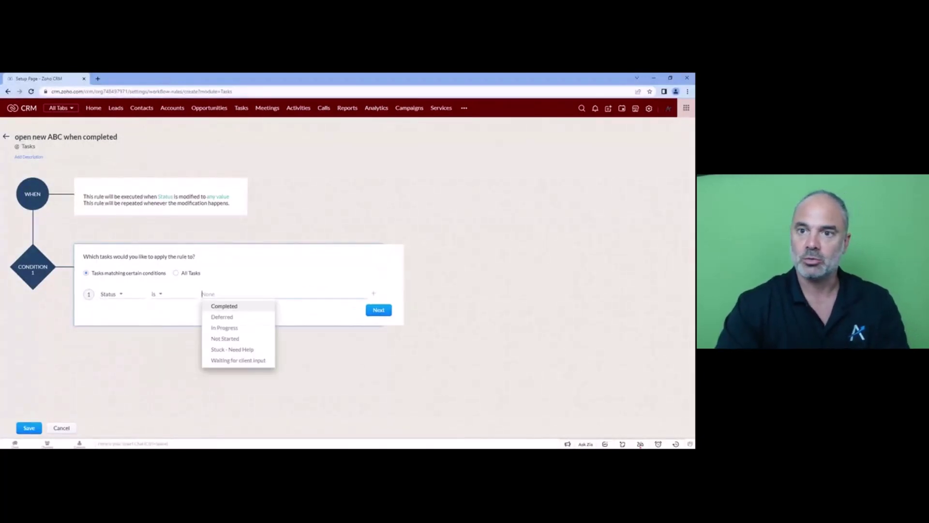
left_click(224, 306)
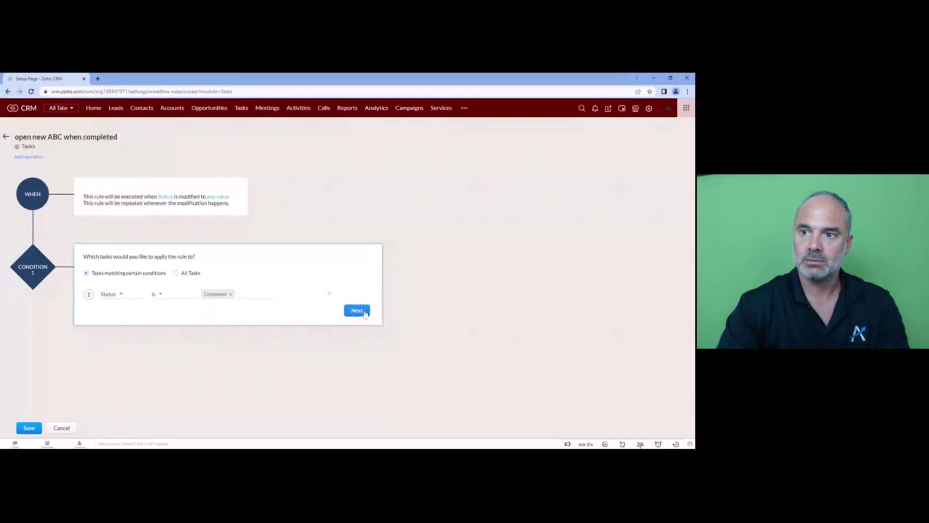
left_click(357, 310)
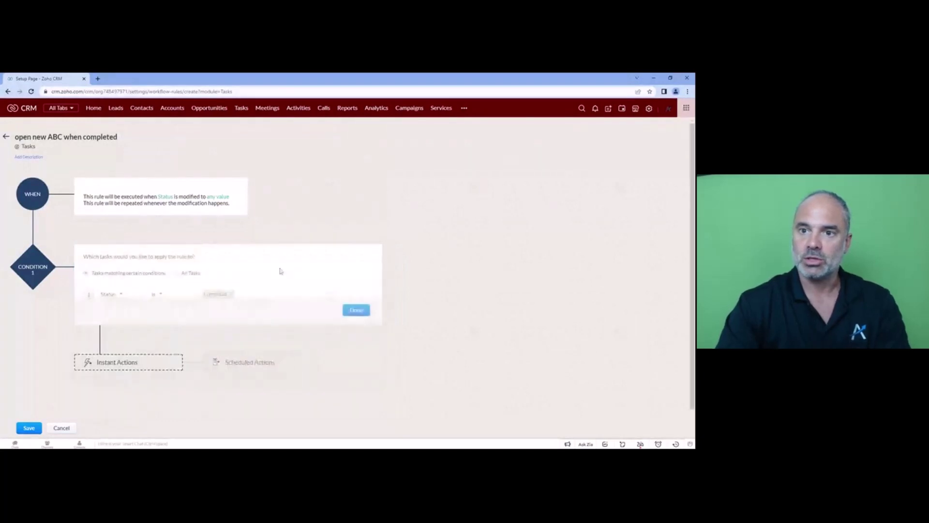
- Add a second condition, Subject is 'Create a new post', and finish the conditions
left_click(328, 294)
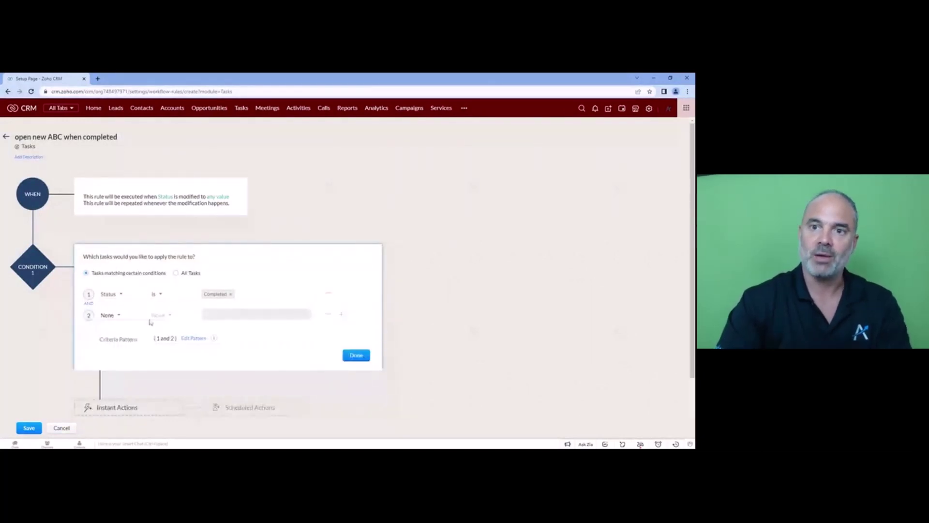
left_click(126, 317)
type("s")
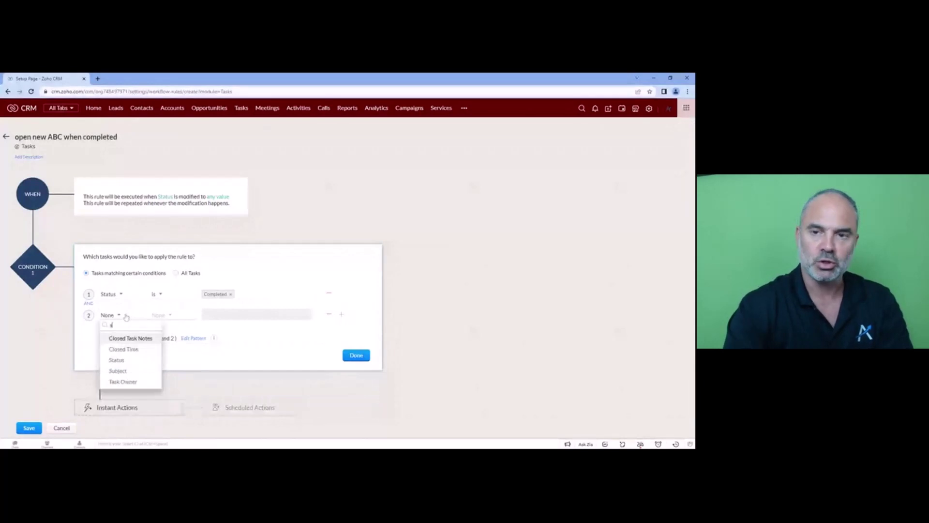
type("ub")
left_click(117, 338)
left_click(161, 315)
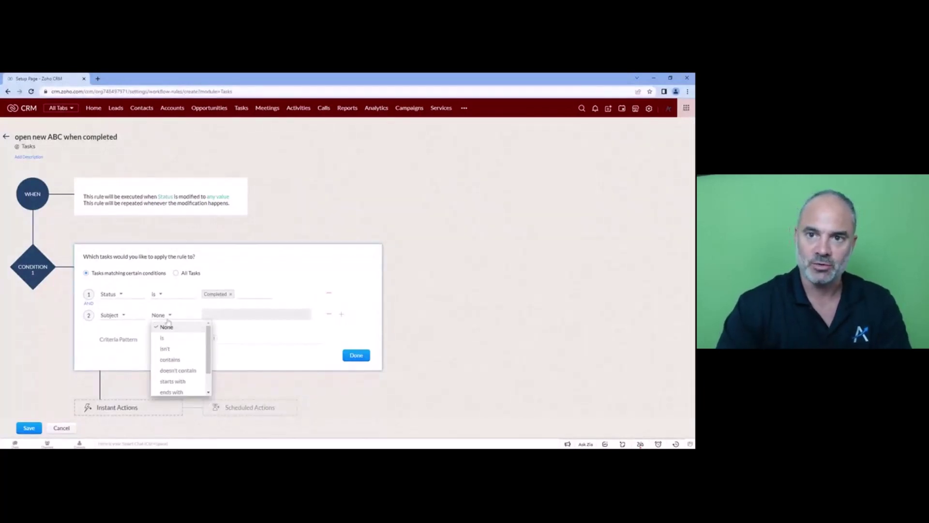
left_click(173, 339)
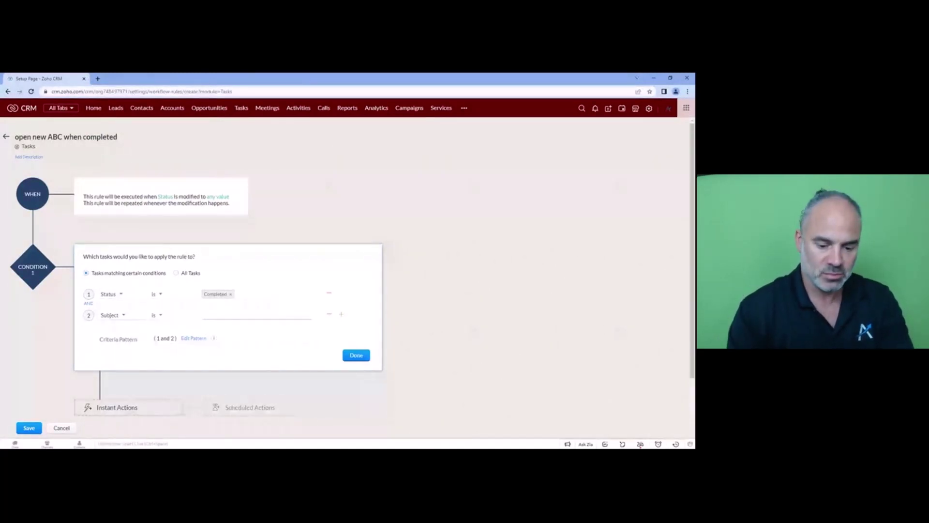
type("Create a new post")
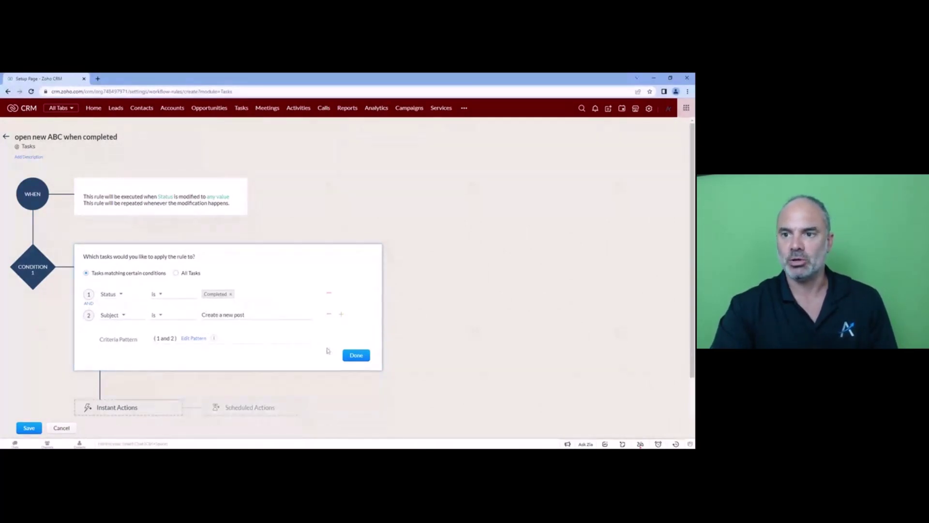
left_click(357, 356)
- Add an Assign Task instant action creating a High-priority 'Create a new post' task with a due-date offset
left_click(144, 338)
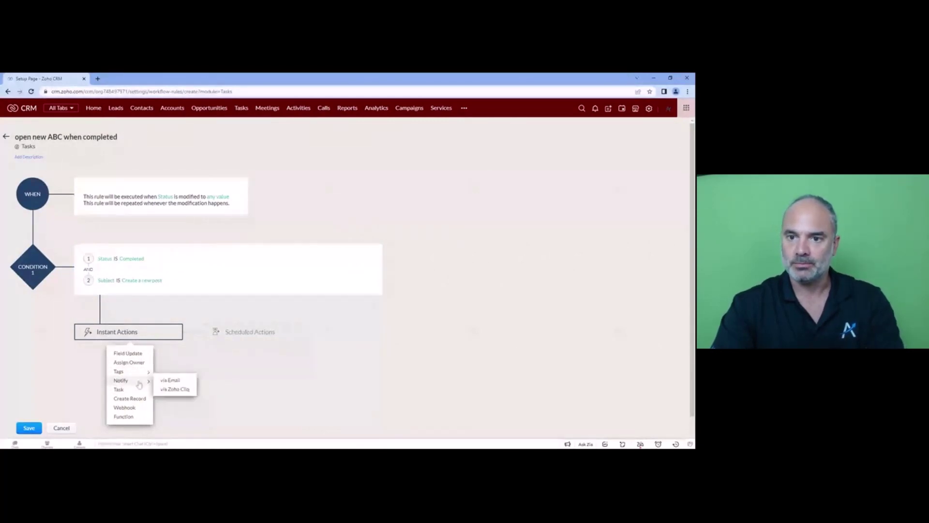
left_click(140, 388)
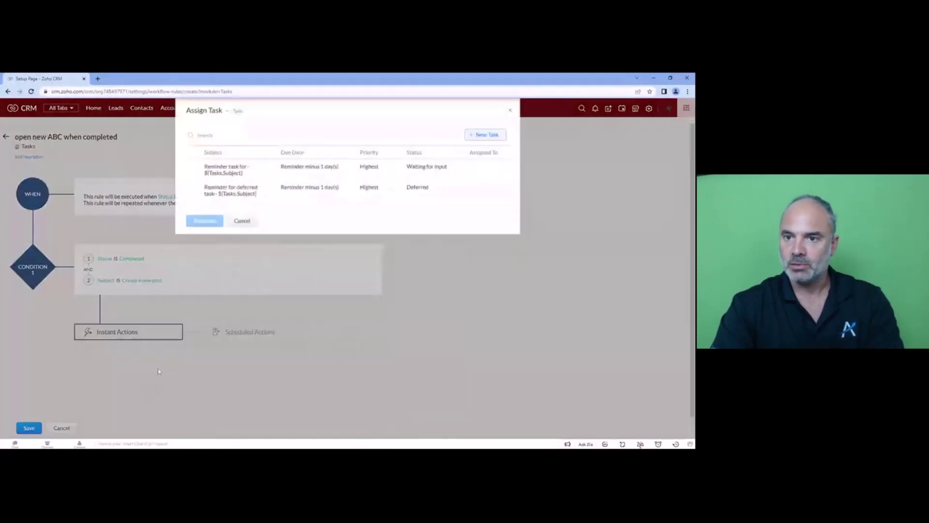
left_click(490, 134)
left_click(354, 140)
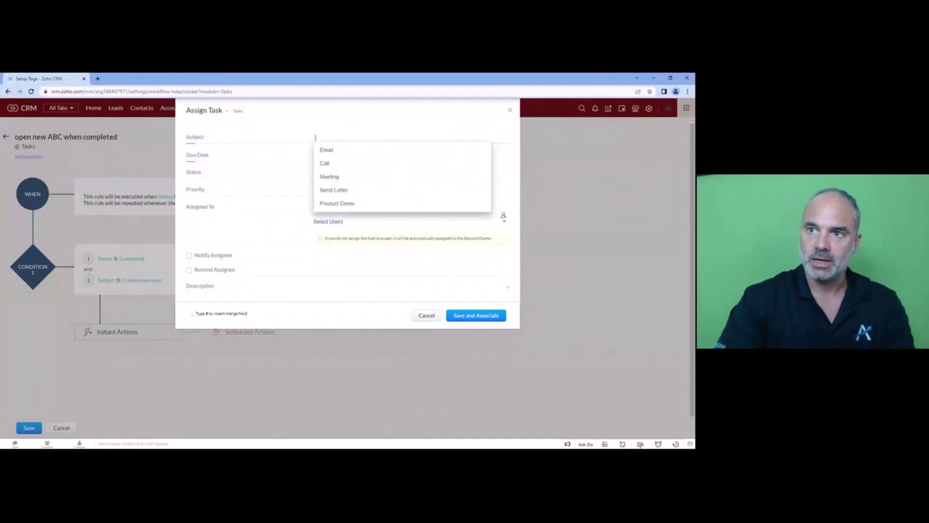
type("Create a ne")
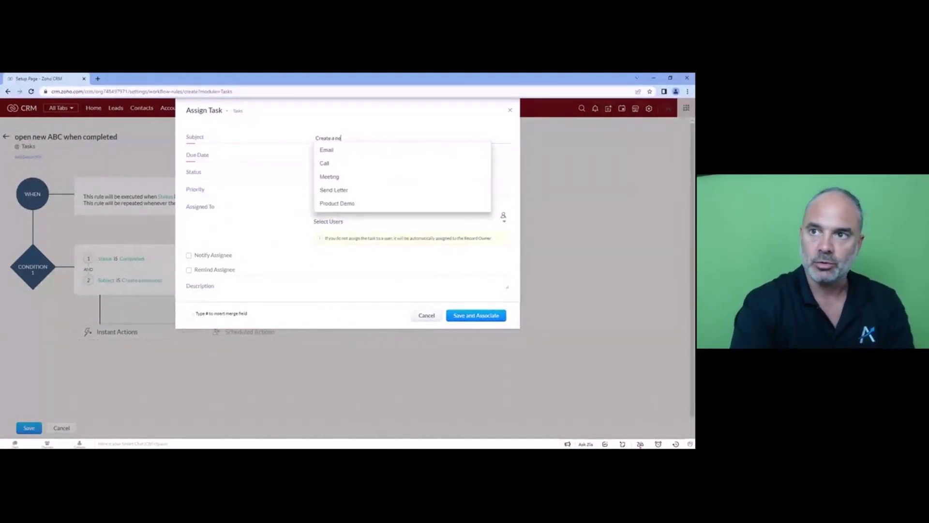
type("w post")
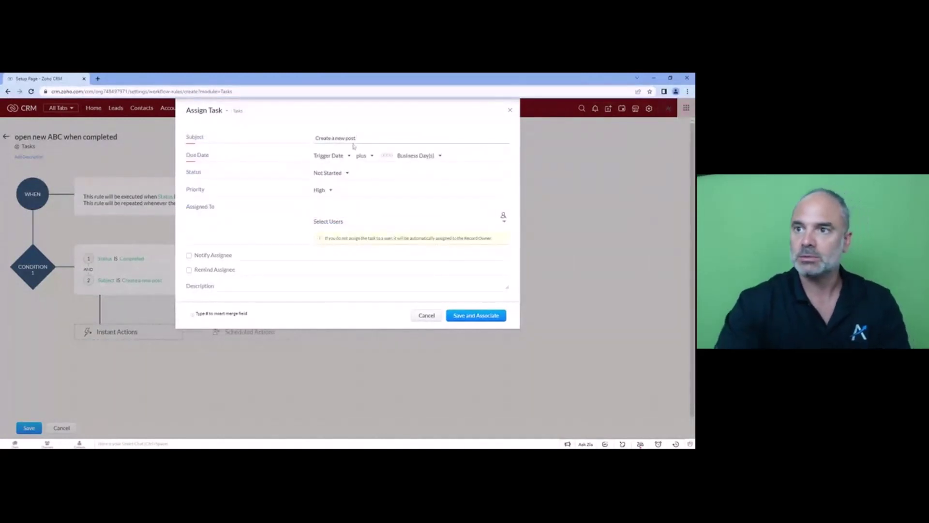
left_click(386, 156)
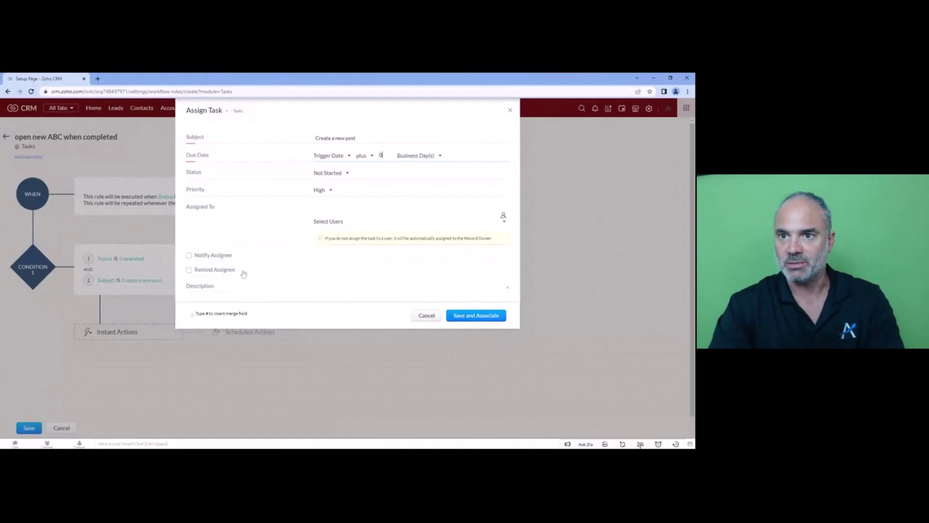
left_click(478, 316)
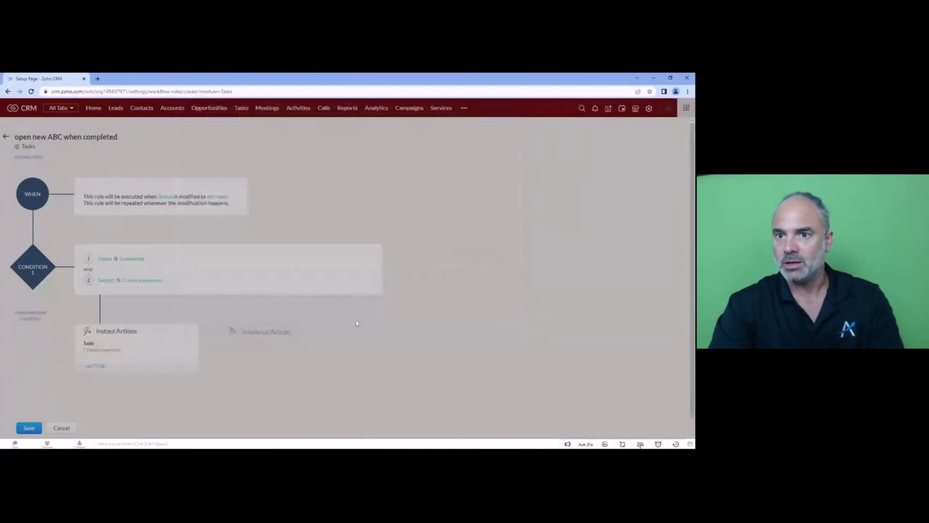
- Save the workflow rule, then create a 'Create a new post' task due Aug 4, 2022
left_click(42, 429)
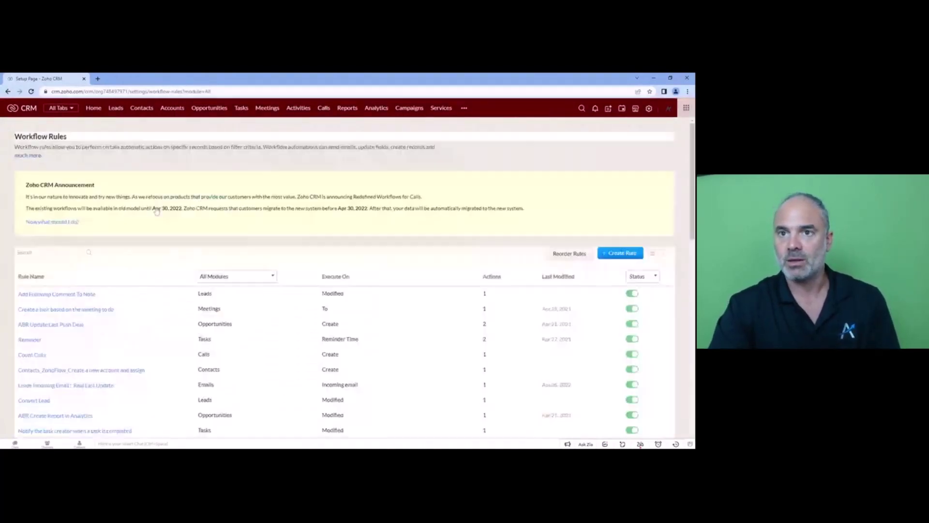
left_click(241, 108)
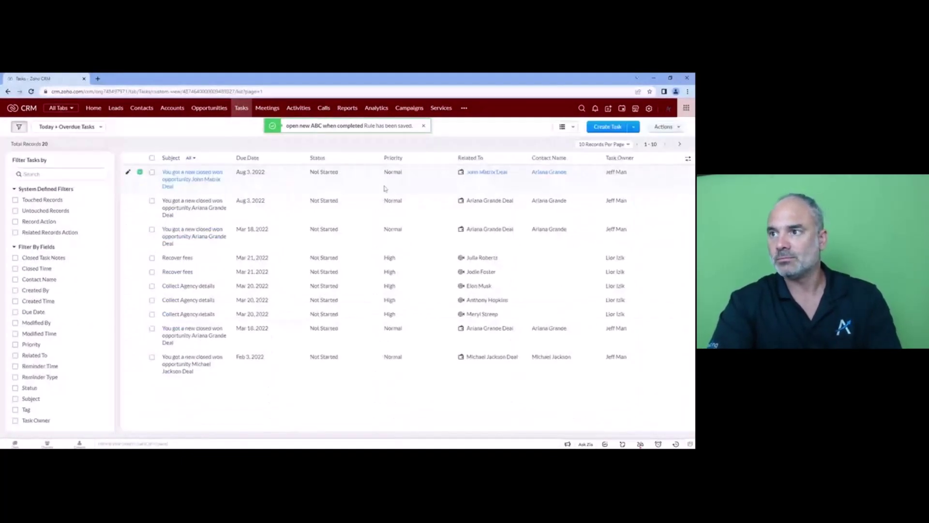
left_click(607, 127)
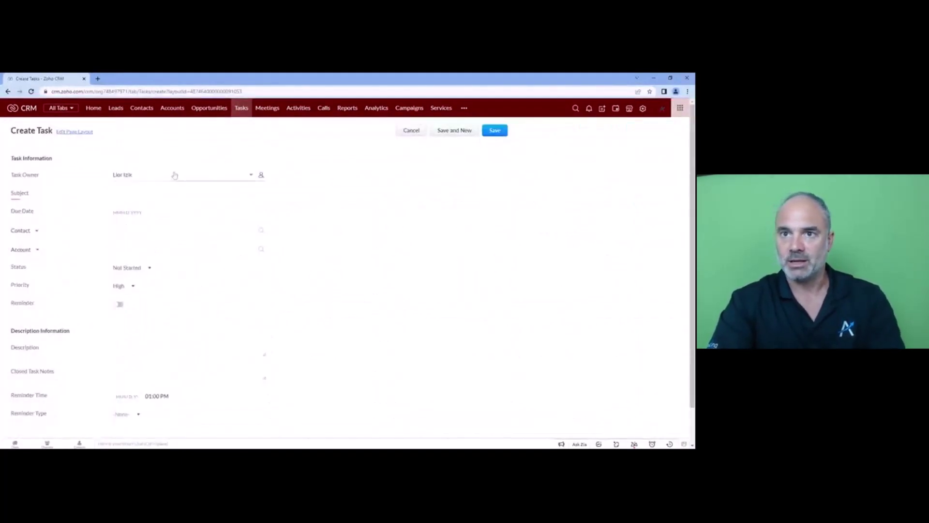
left_click(144, 193)
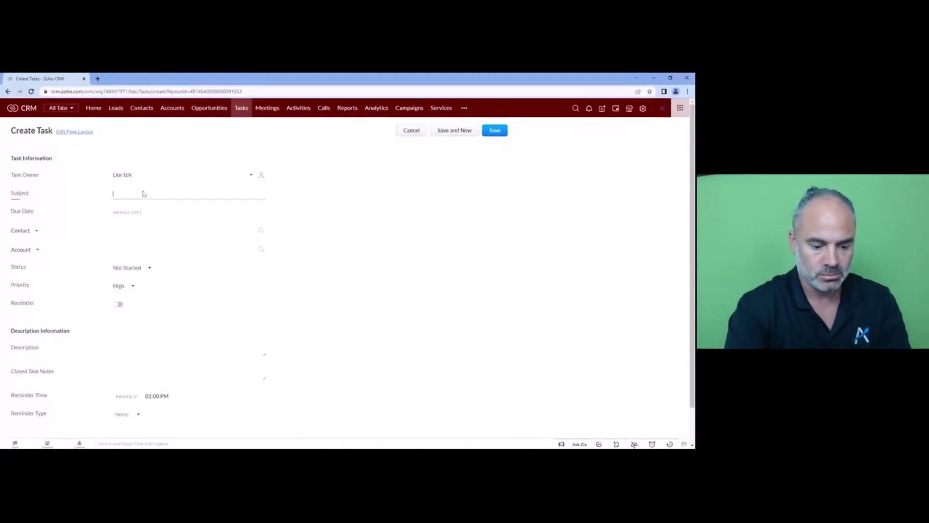
type("Create a new post")
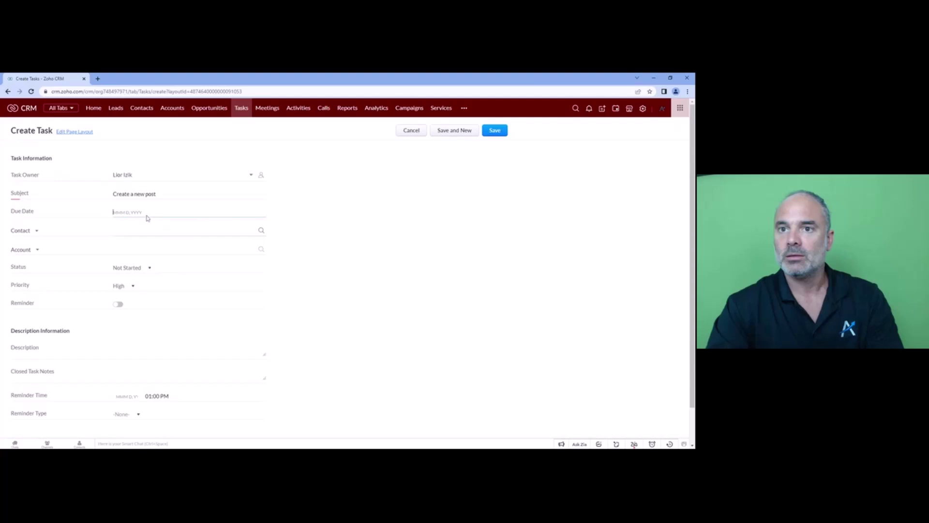
left_click(146, 213)
left_click(164, 247)
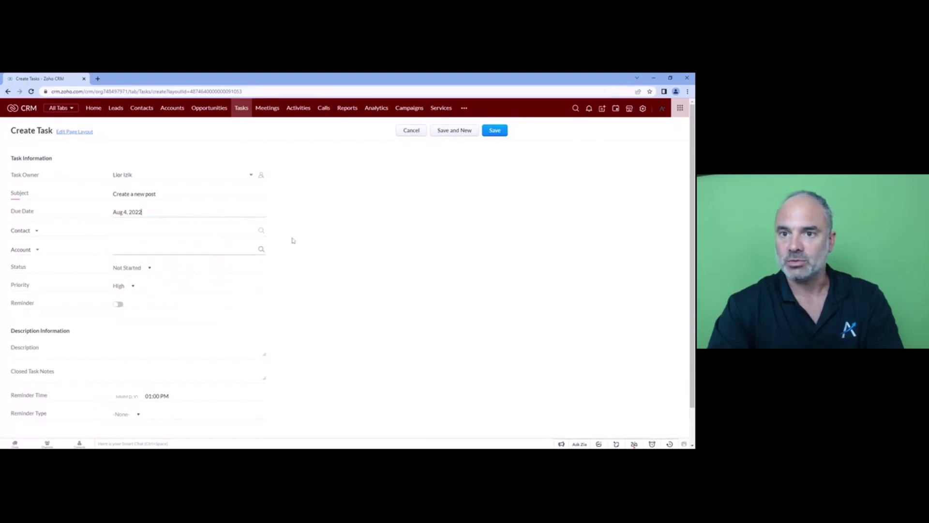
left_click(496, 132)
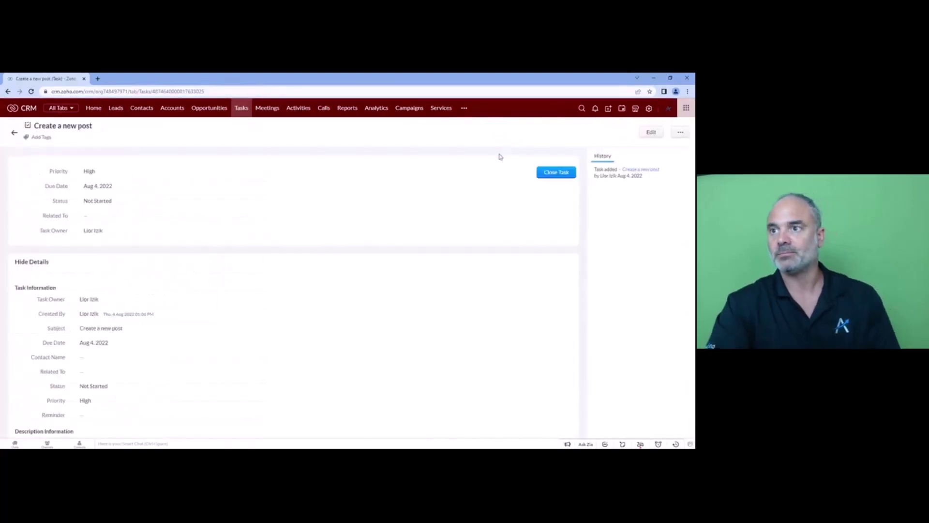
- Mark the new task as completed and return to the Tasks list
left_click(556, 173)
left_click(336, 134)
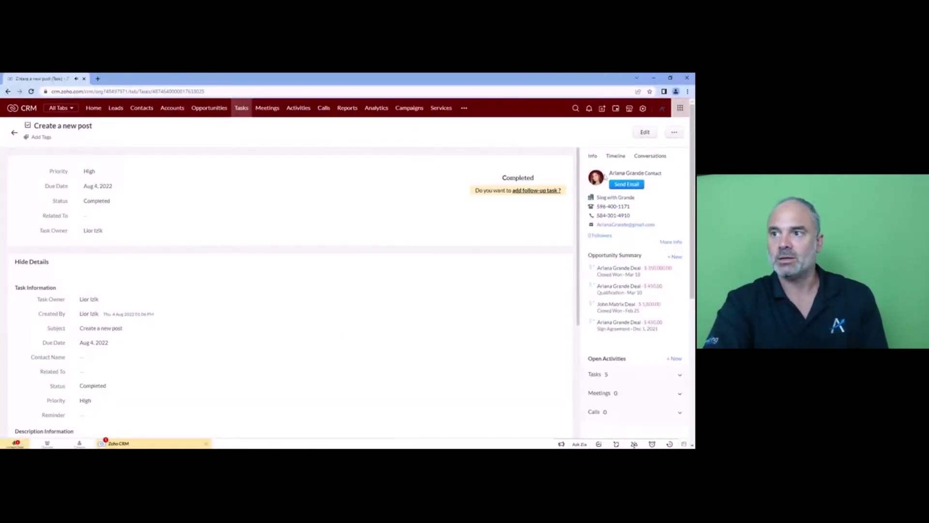
left_click(239, 110)
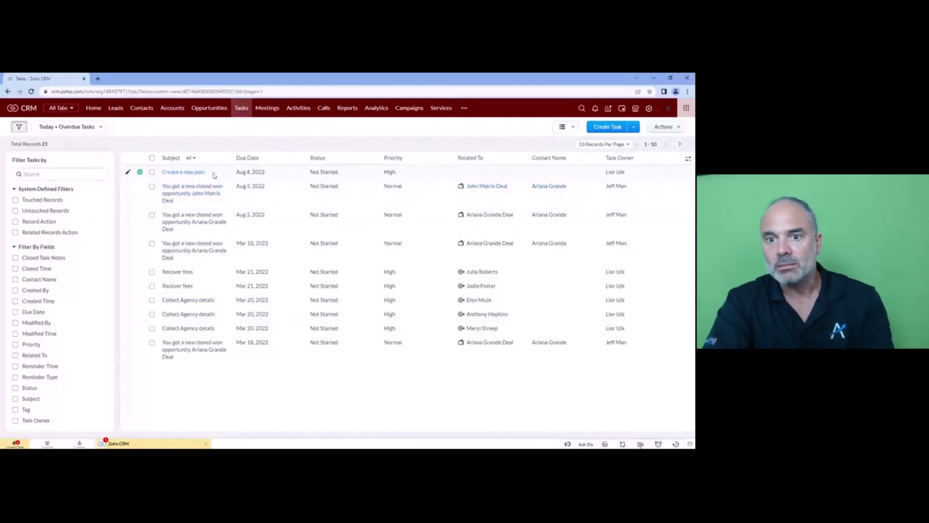
- Switch the Tasks view from 'Today + Overdue Tasks' to 'All Tasks'
left_click(68, 128)
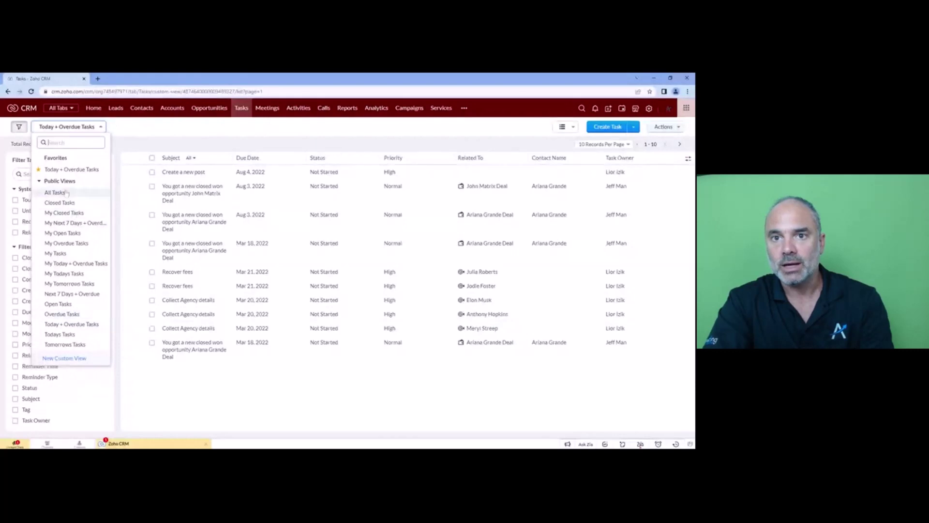
left_click(71, 194)
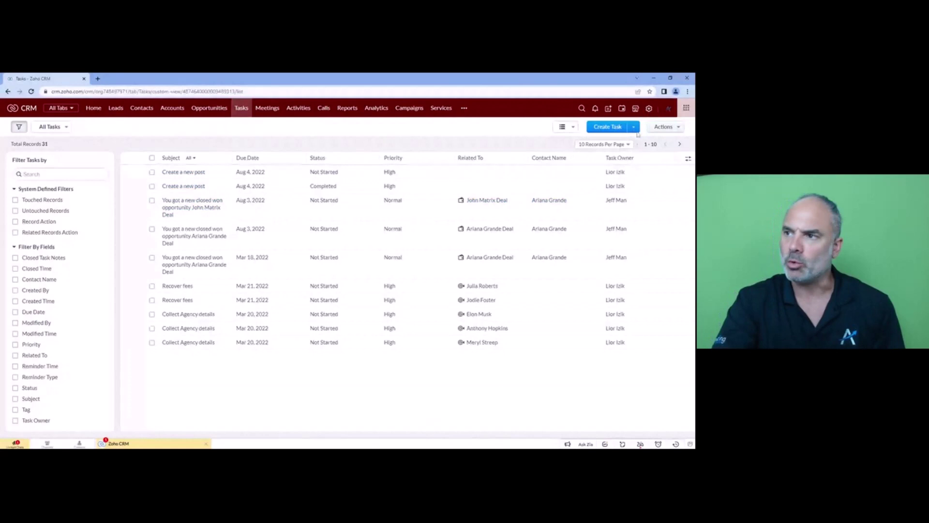
- Start a new schedule under Setup > Schedules named 'Create Task Create a new post'
left_click(650, 110)
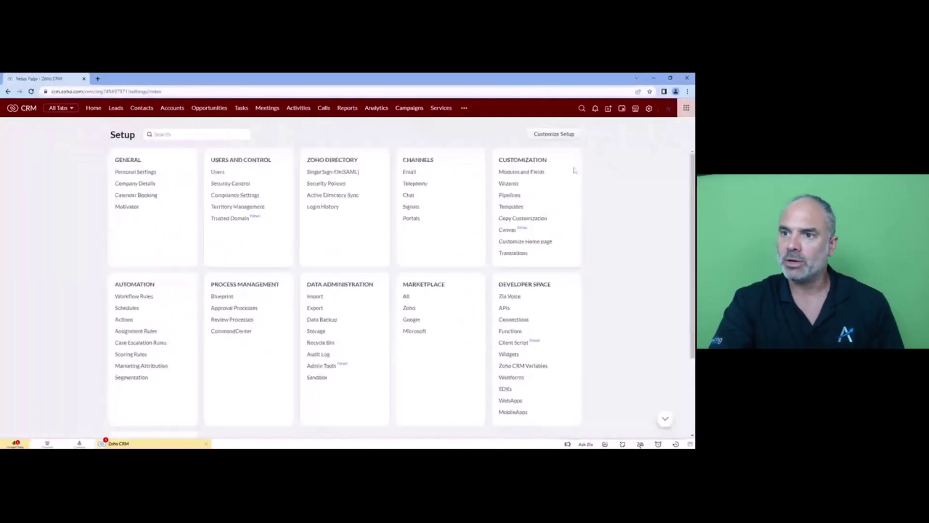
left_click(135, 313)
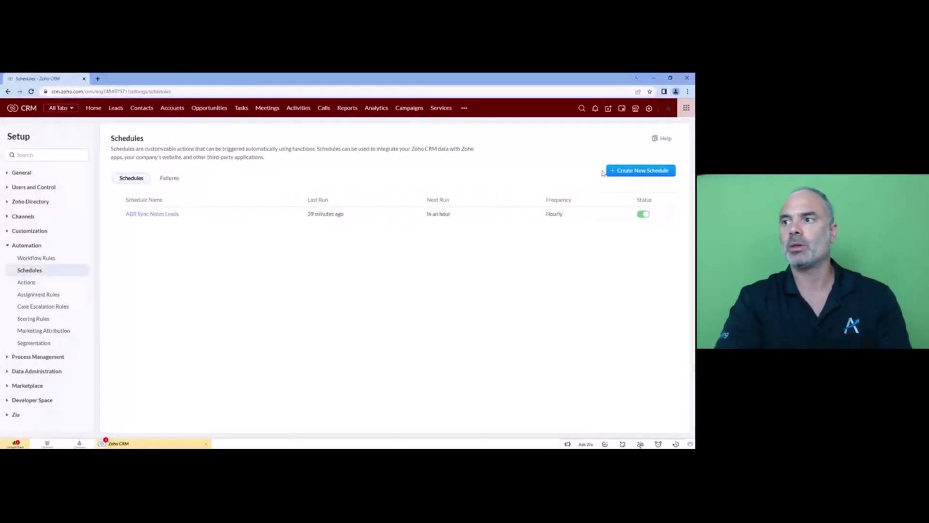
left_click(624, 170)
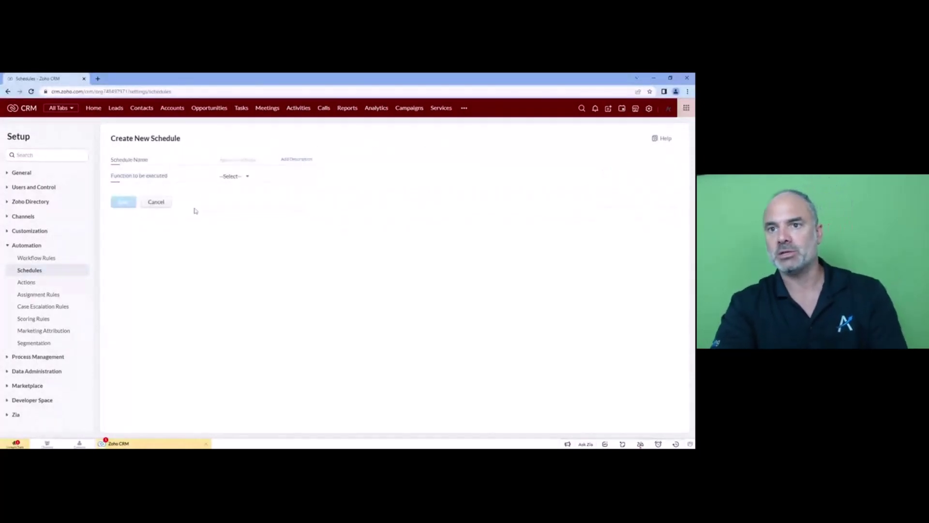
left_click(232, 160)
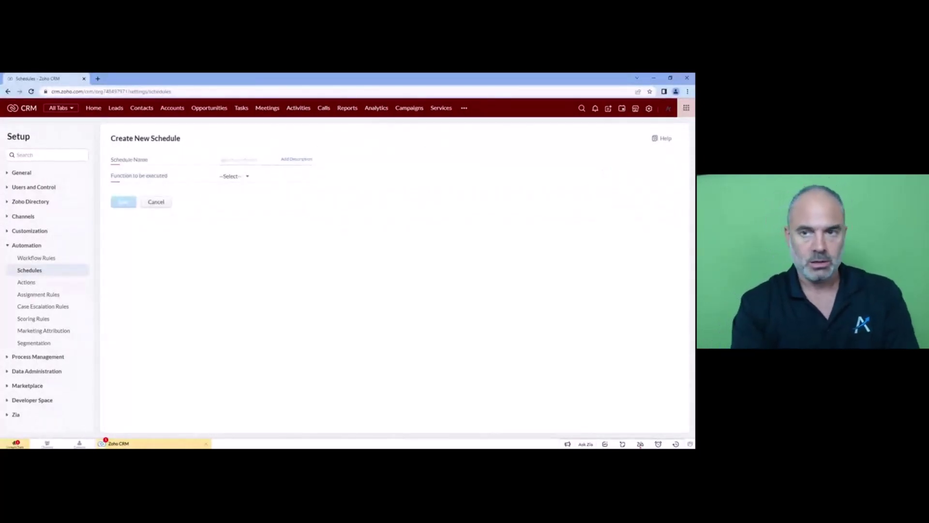
type("Create")
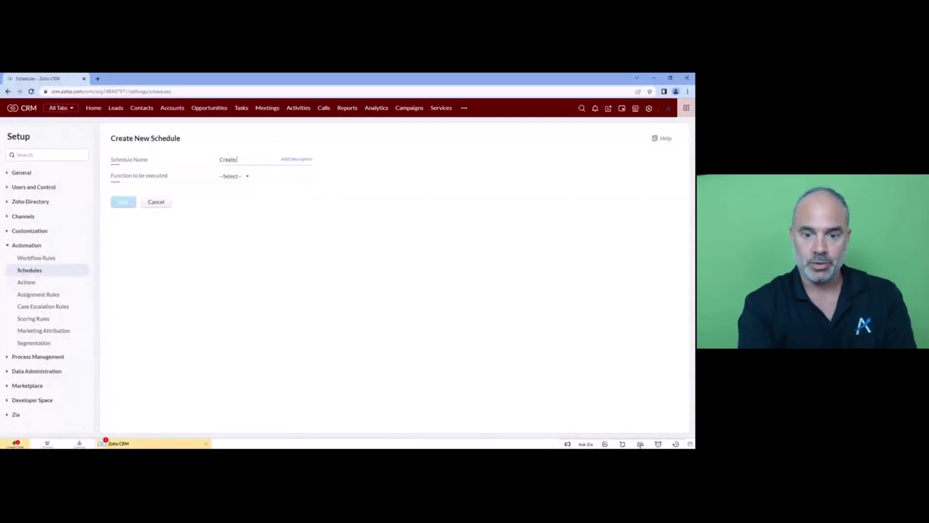
type(" Task")
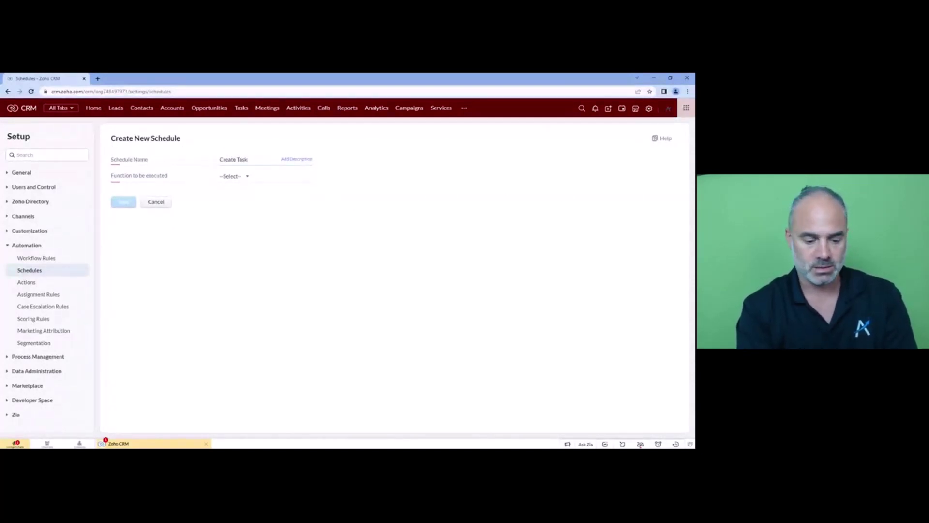
type(" abc")
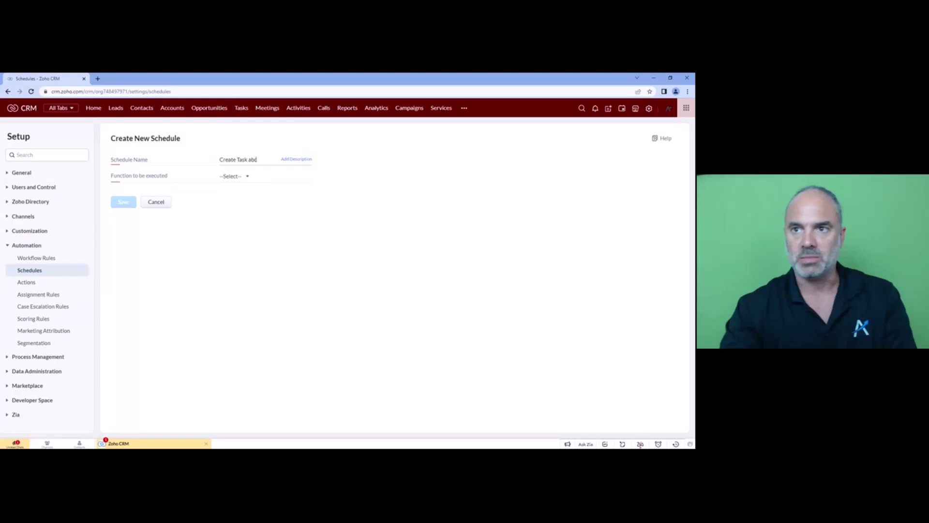
type("&")
key("BackSpace")
key("BackSpace")
key("BackSpace")
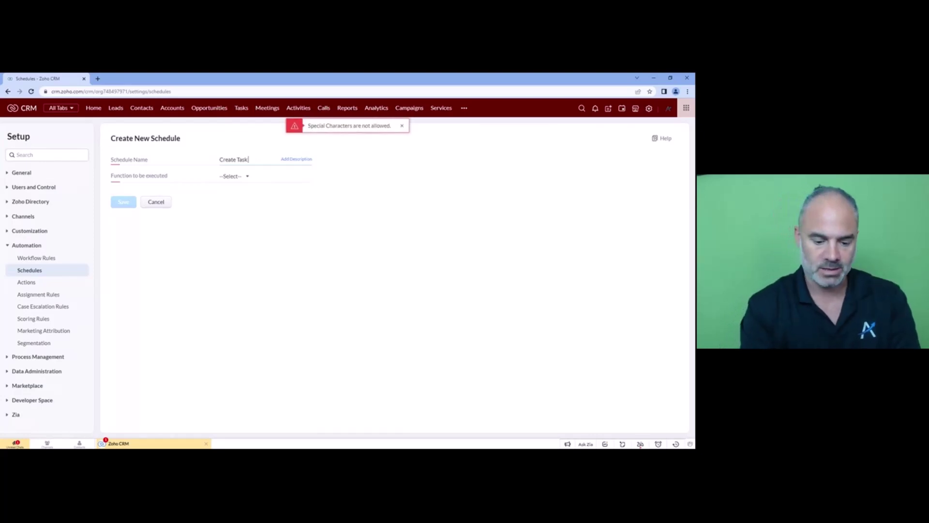
type("Create a")
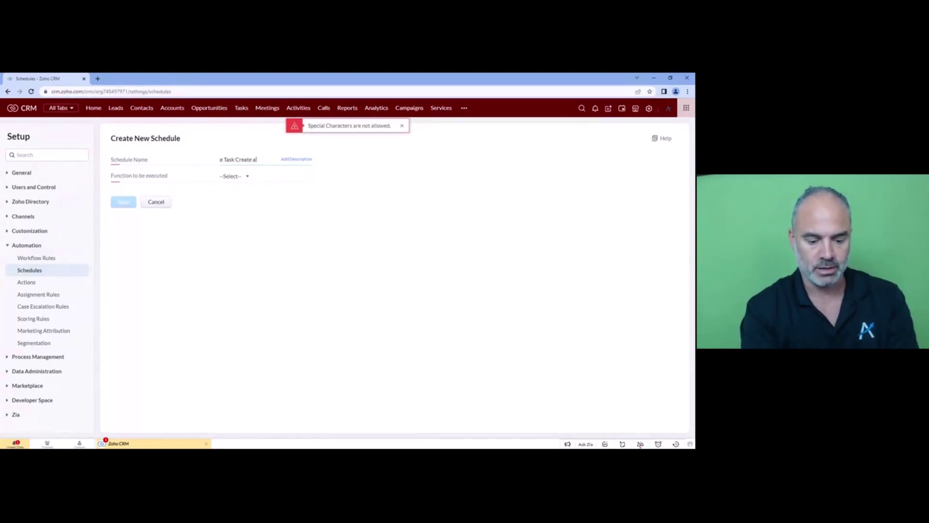
type(" new post")
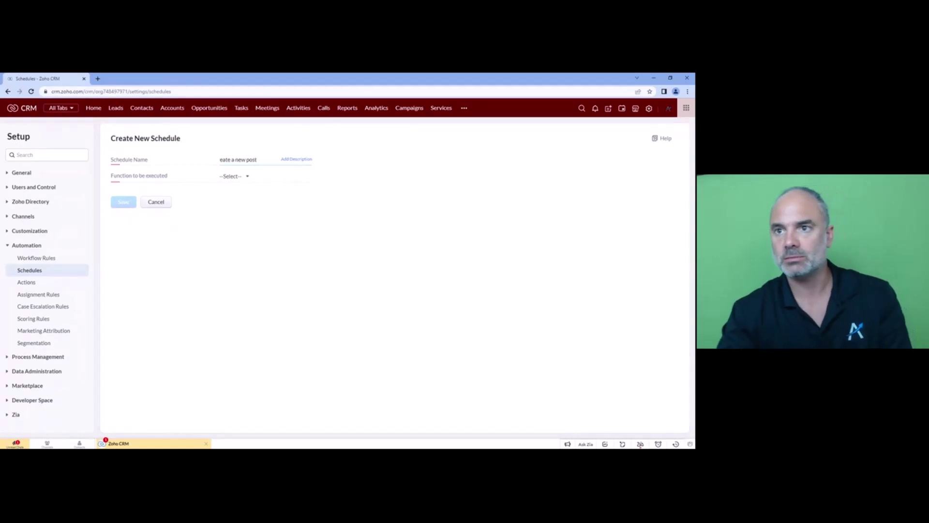
left_click(247, 176)
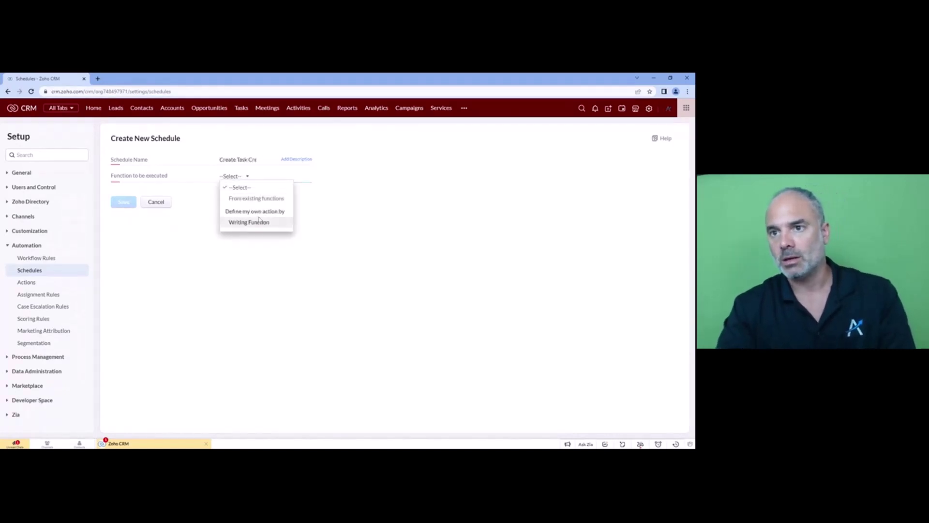
- Create a new function CreateaNewPost with display name 'Create a New Post'
left_click(257, 222)
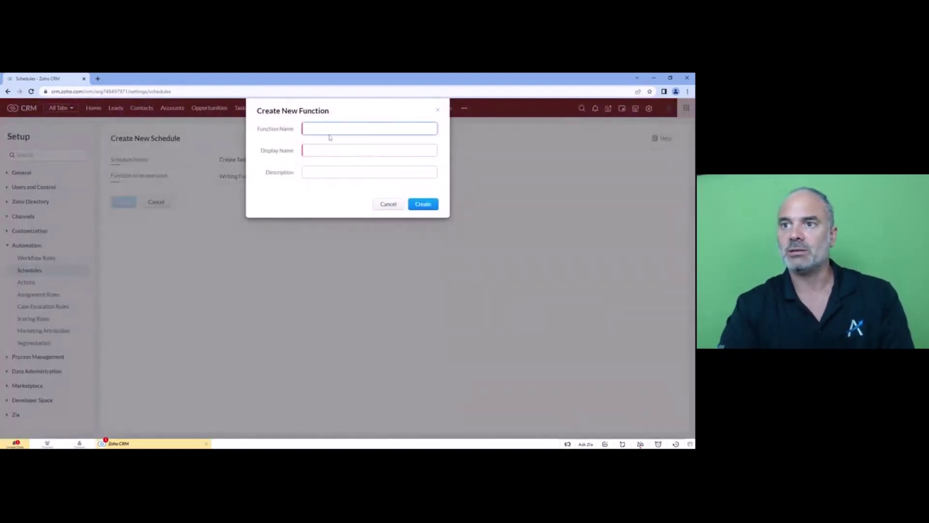
type("create")
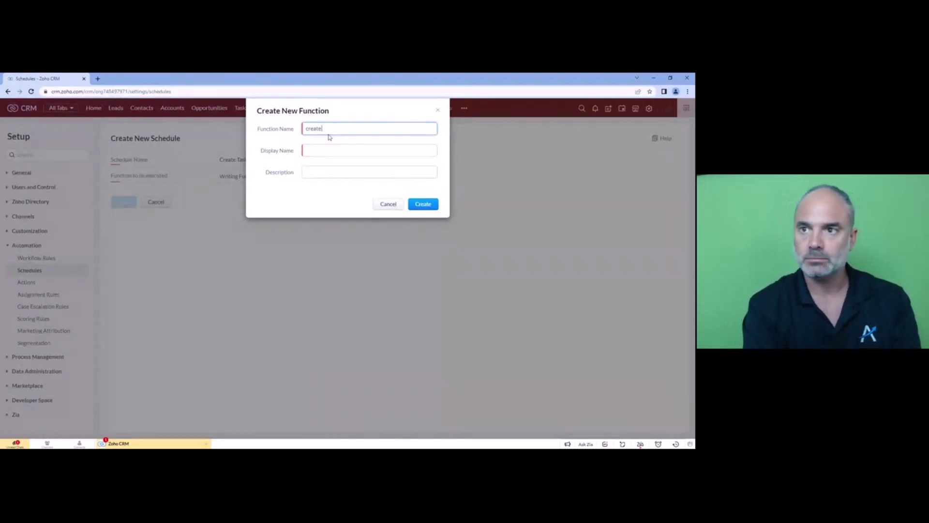
key("ctrl+a")
type("Create")
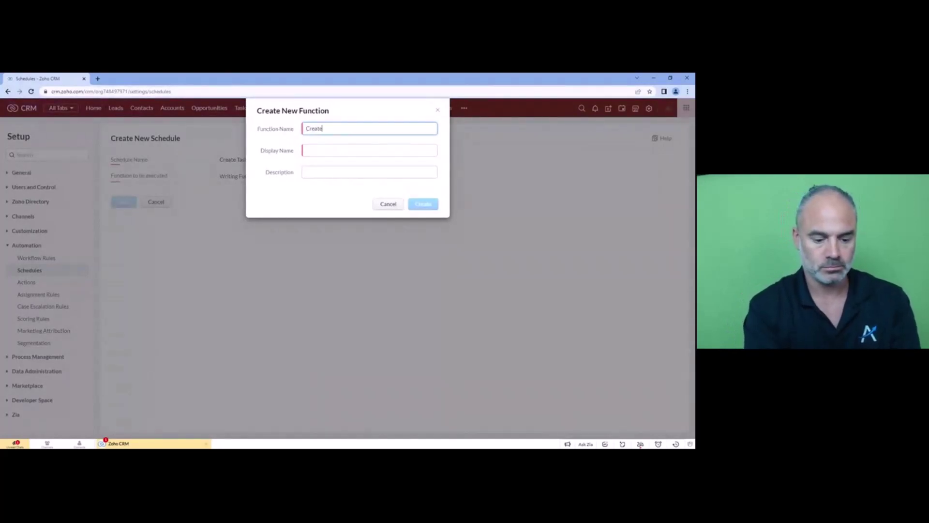
type("aNewPost")
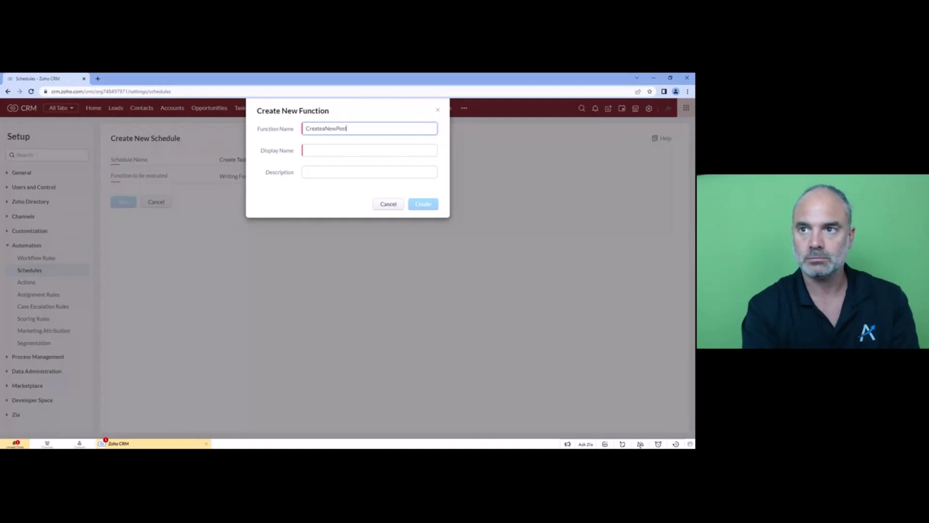
key("ctrl+a")
key("ctrl+c")
left_click(327, 152)
key("ctrl+v")
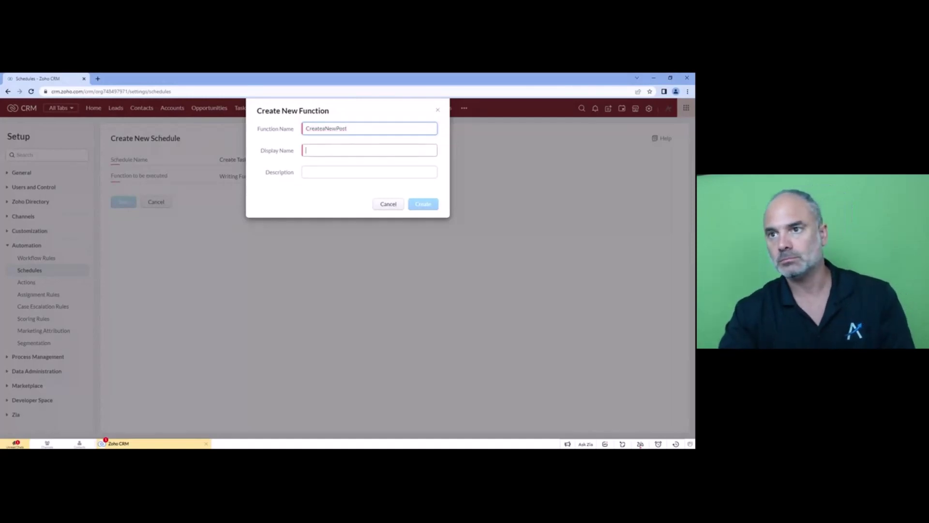
left_click(337, 150)
left_click(322, 150)
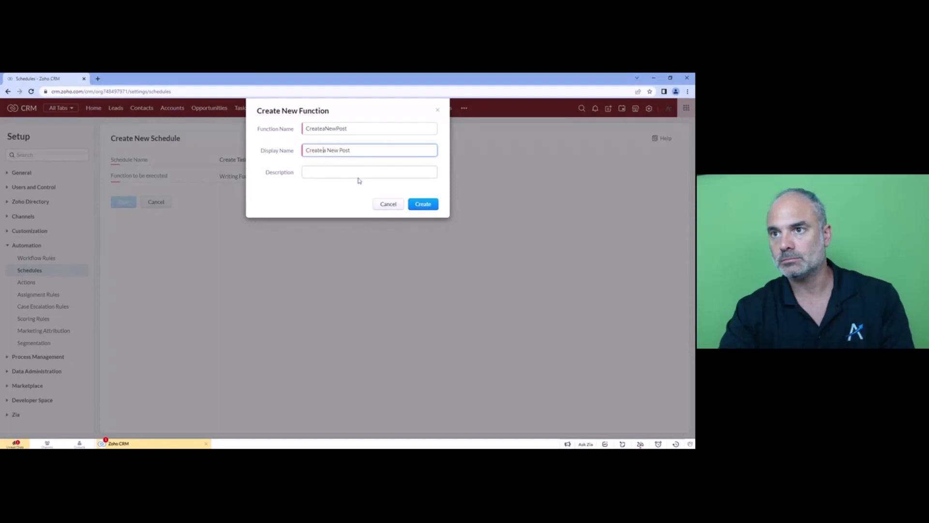
left_click(423, 204)
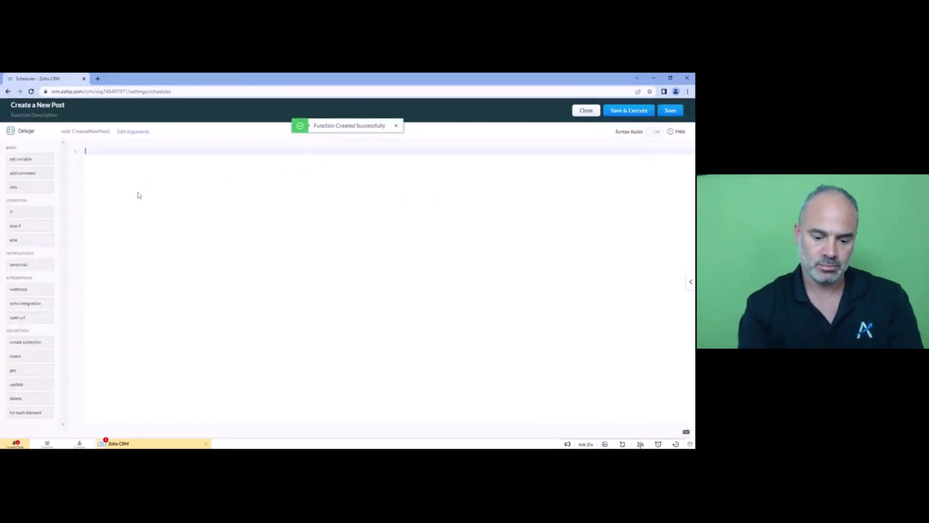
- Add the comment '//script to create a new task' to the function and save it
type("//script to create a")
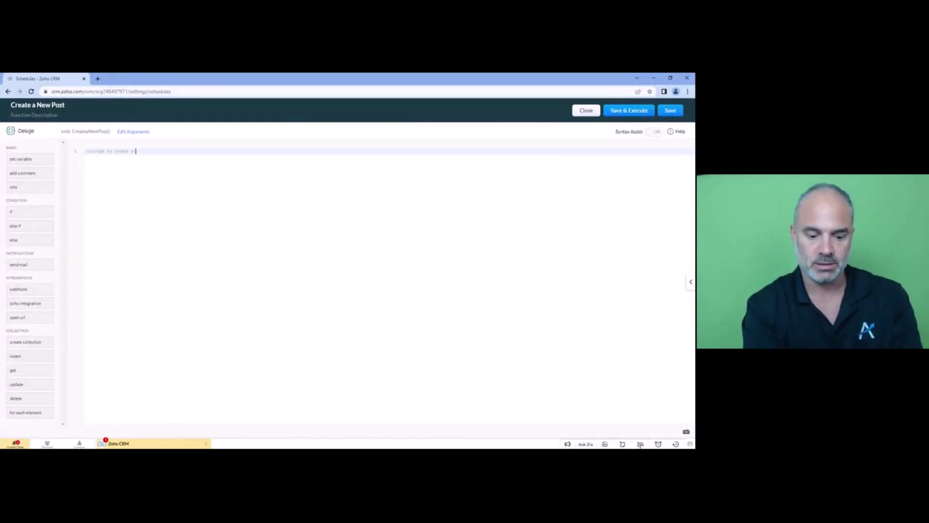
type(" new tas")
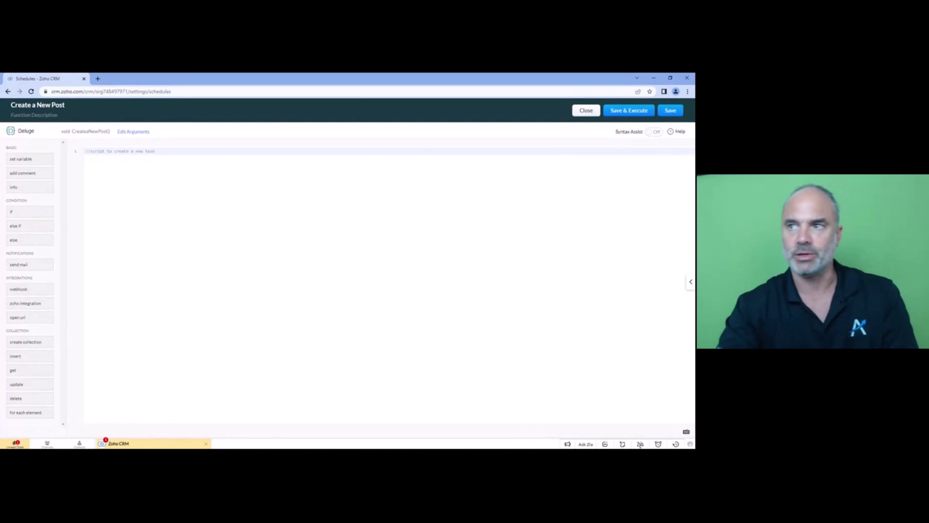
type("k")
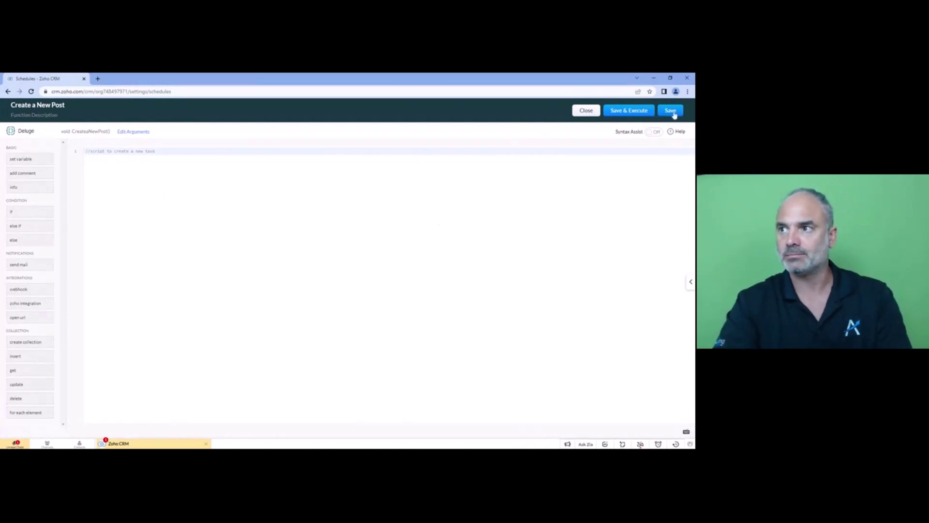
left_click(671, 111)
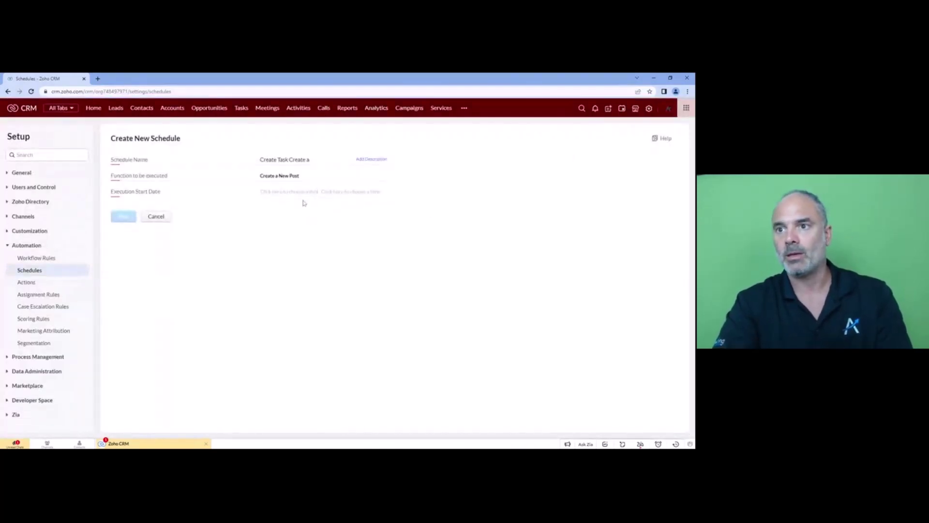
- Set the schedule's execution start to Aug 31, 2022 at 02:00 AM
left_click(305, 193)
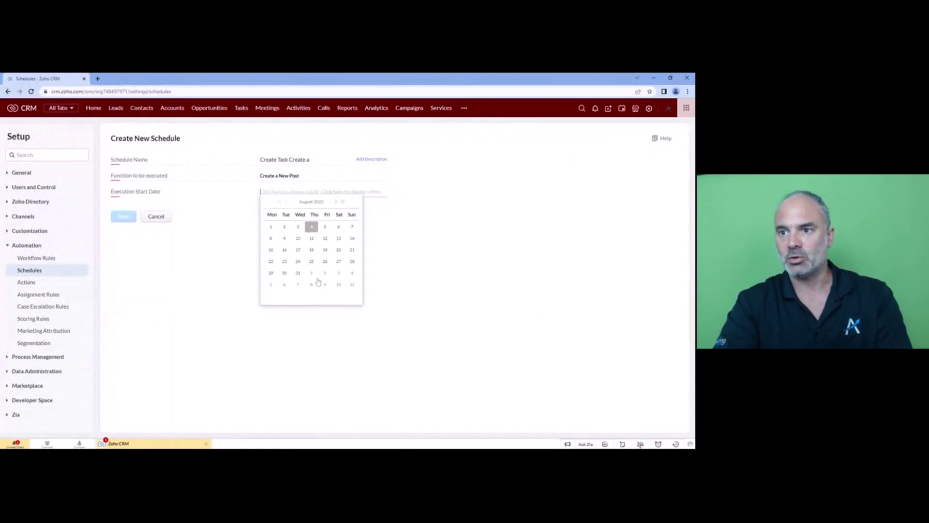
left_click(298, 273)
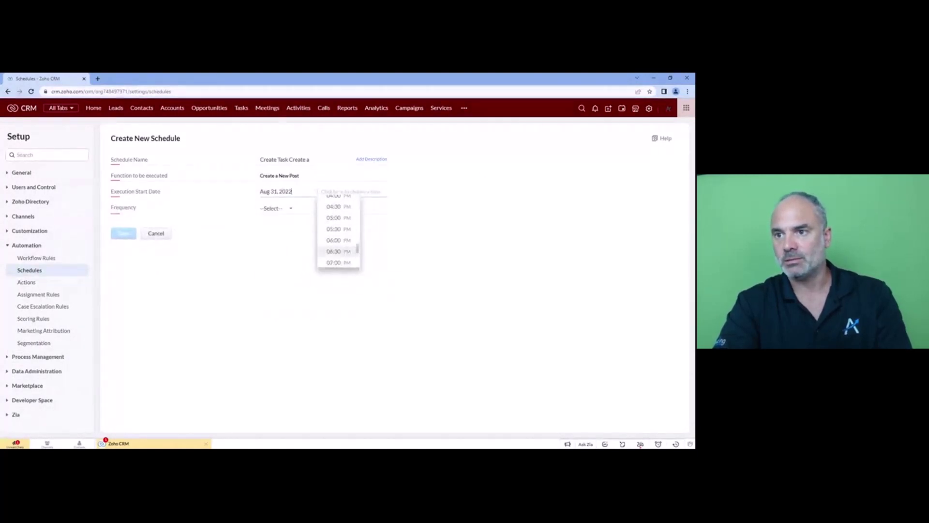
scroll(347, 210, "up", 5)
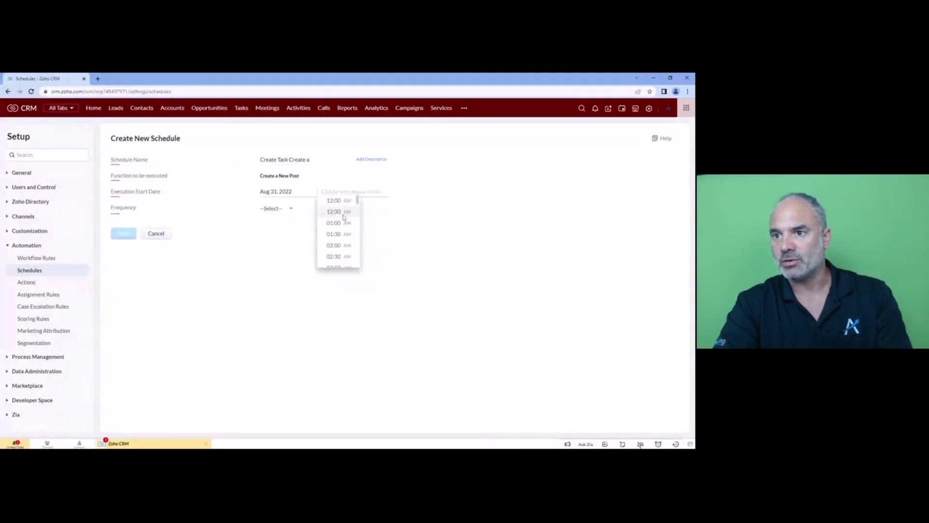
scroll(343, 218, "up", 2)
left_click(340, 223)
- Set a Custom frequency running every 2 weeks, try saving, then cancel the schedule
left_click(291, 209)
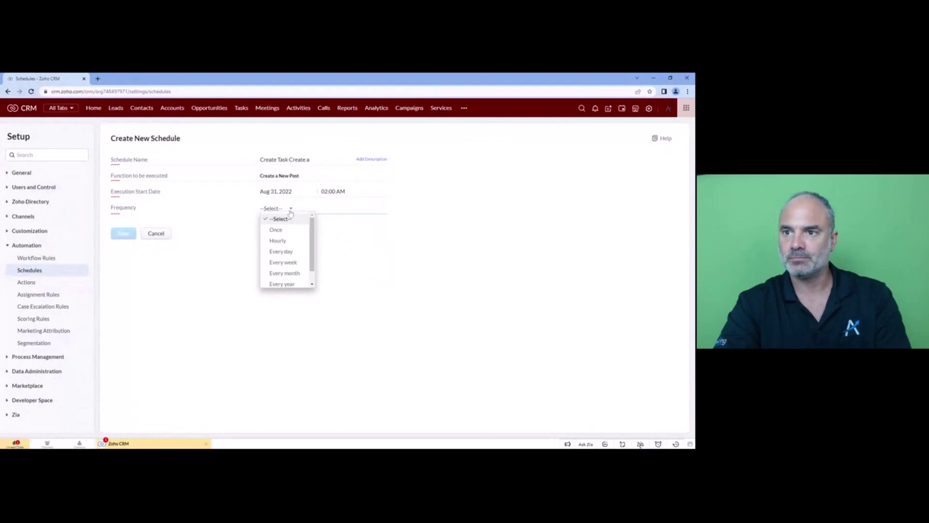
left_click(300, 272)
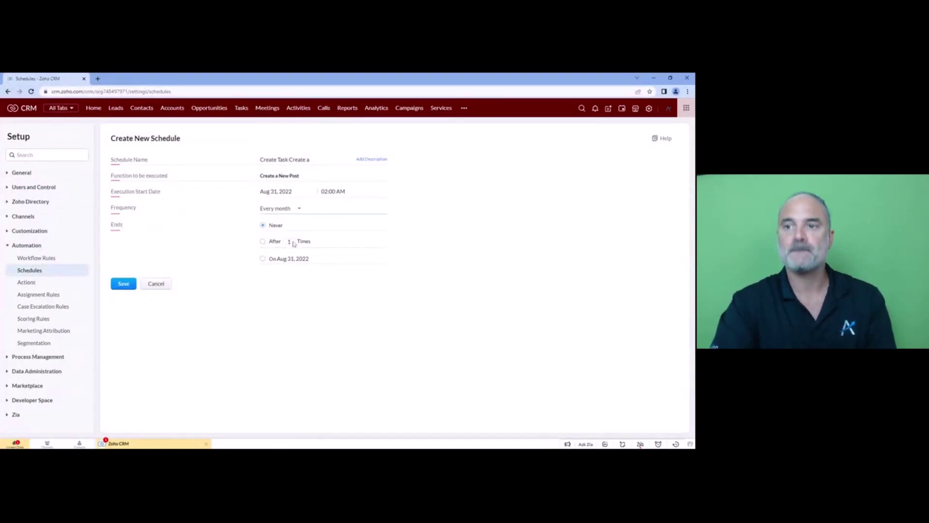
left_click(298, 209)
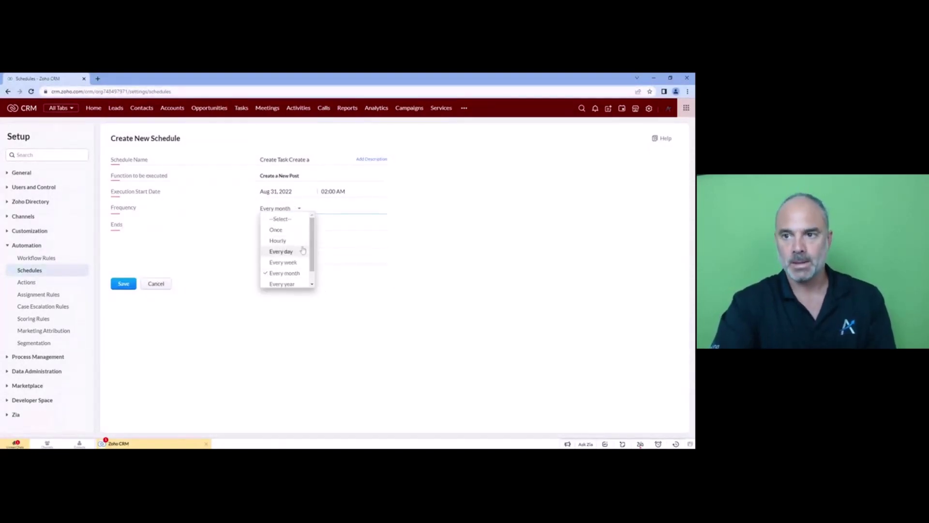
scroll(303, 249, "down", 1)
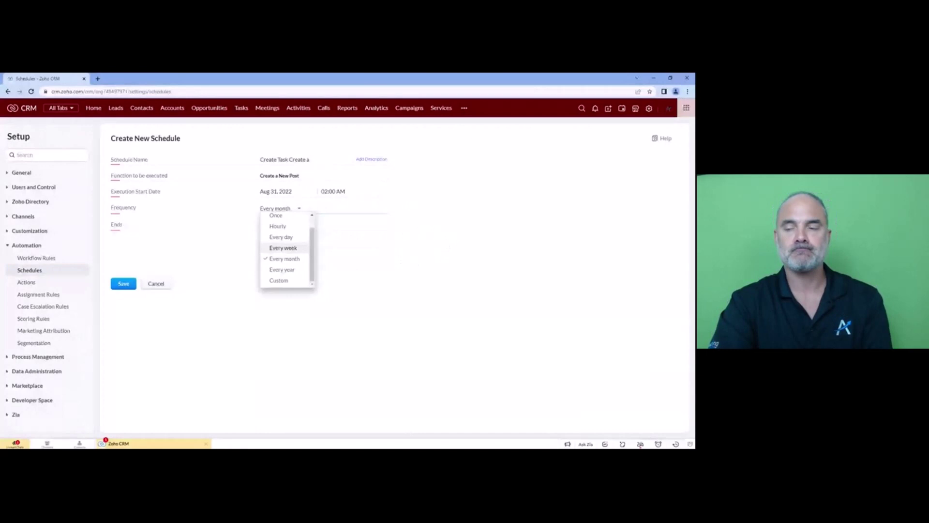
left_click(445, 245)
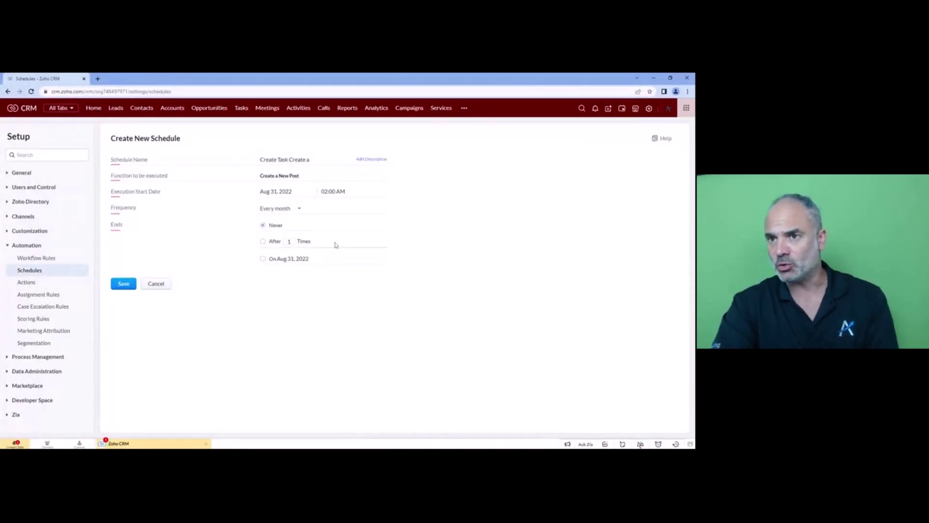
left_click(279, 212)
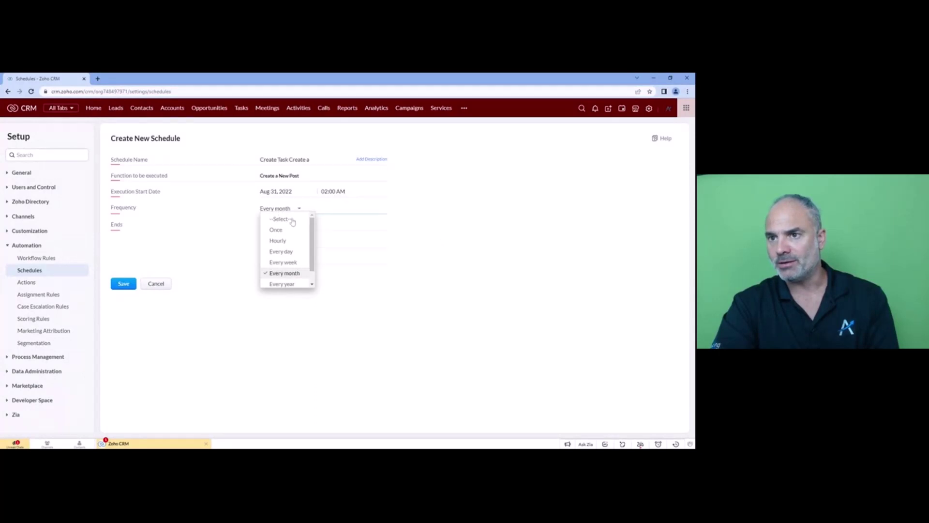
left_click(301, 263)
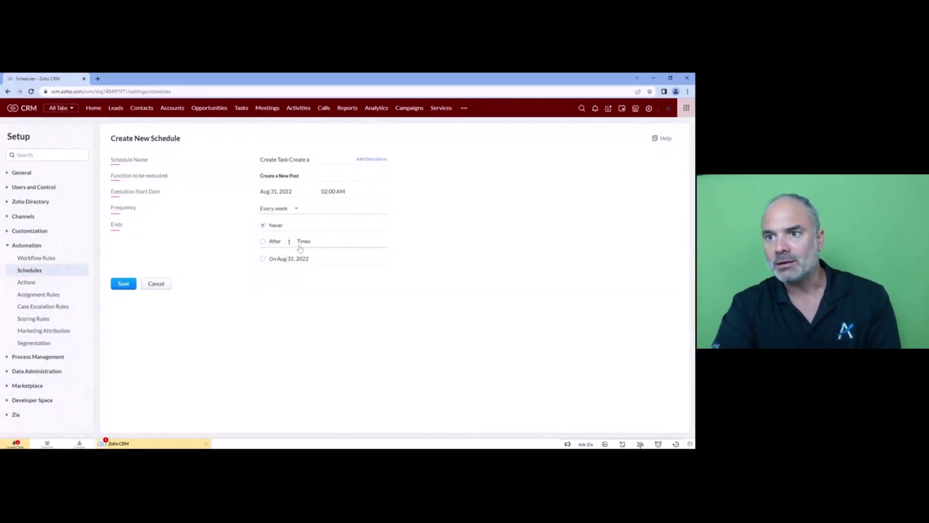
left_click(284, 213)
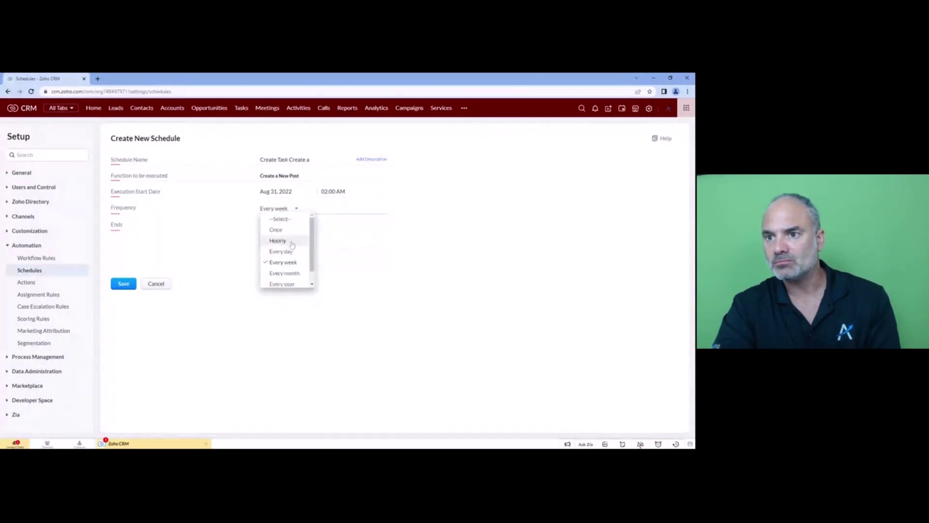
left_click(285, 280)
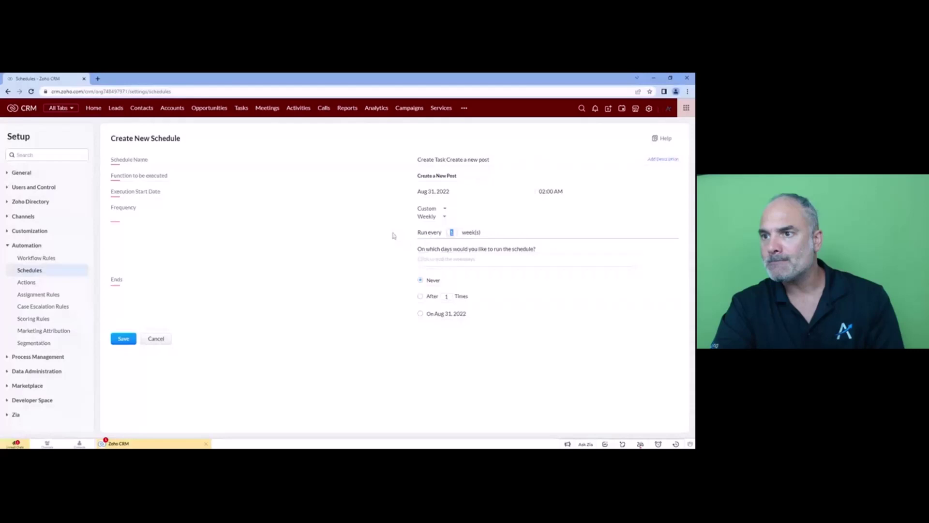
type("2")
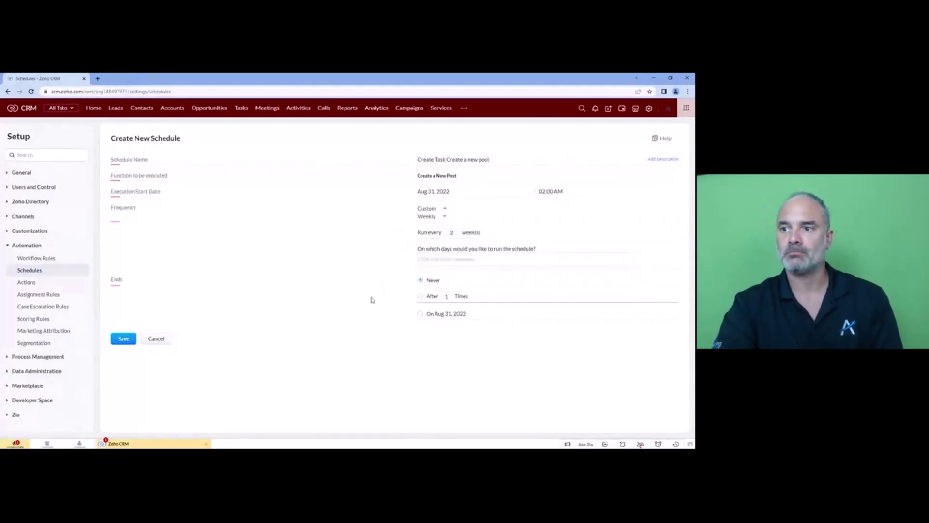
left_click(125, 339)
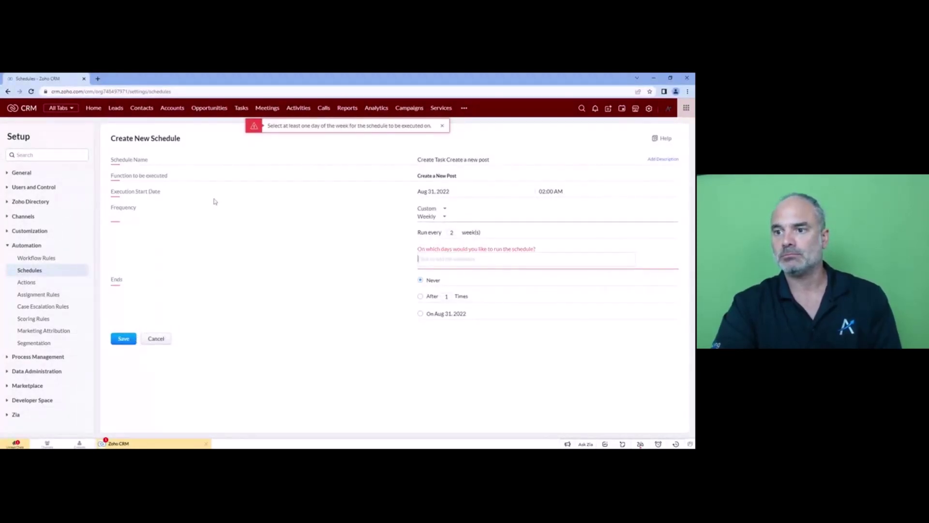
left_click(156, 338)
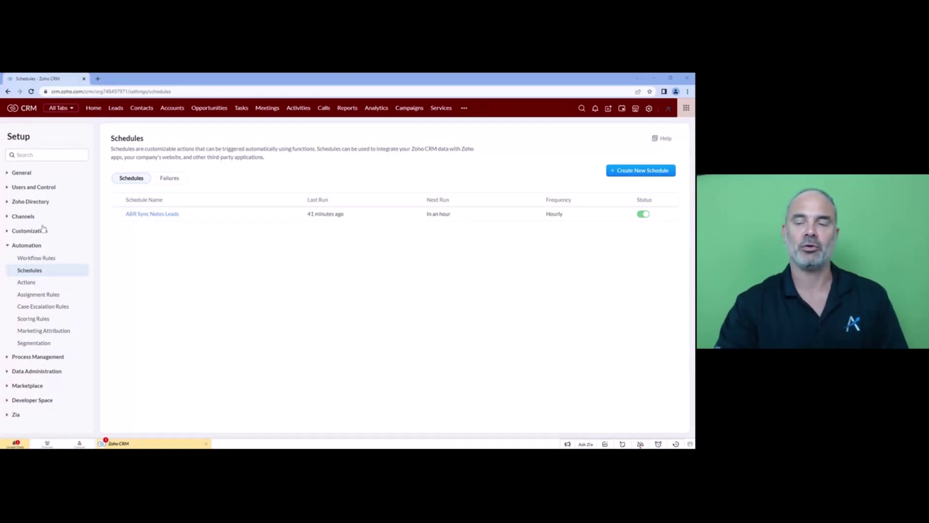
- Create a new Tasks workflow rule named 'task create a new post'
left_click(649, 108)
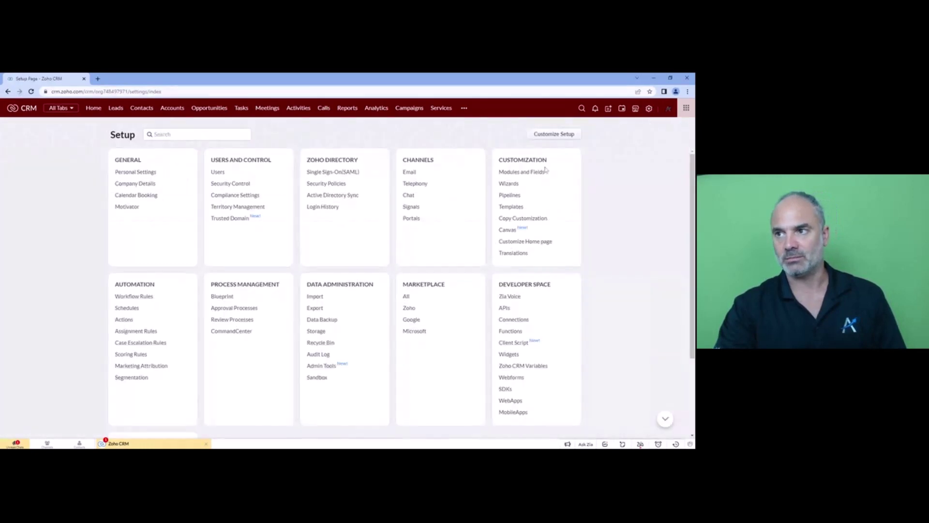
left_click(134, 296)
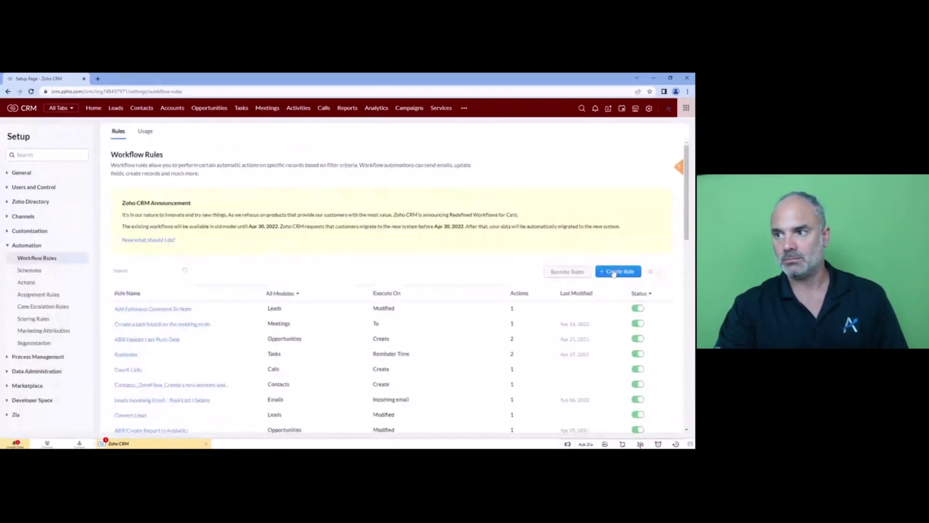
left_click(623, 271)
left_click(338, 136)
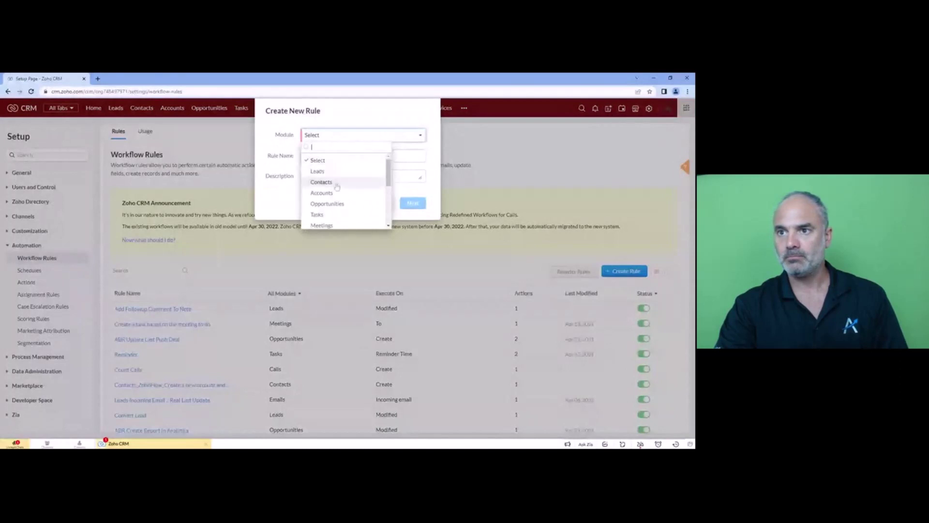
left_click(319, 215)
type("ta")
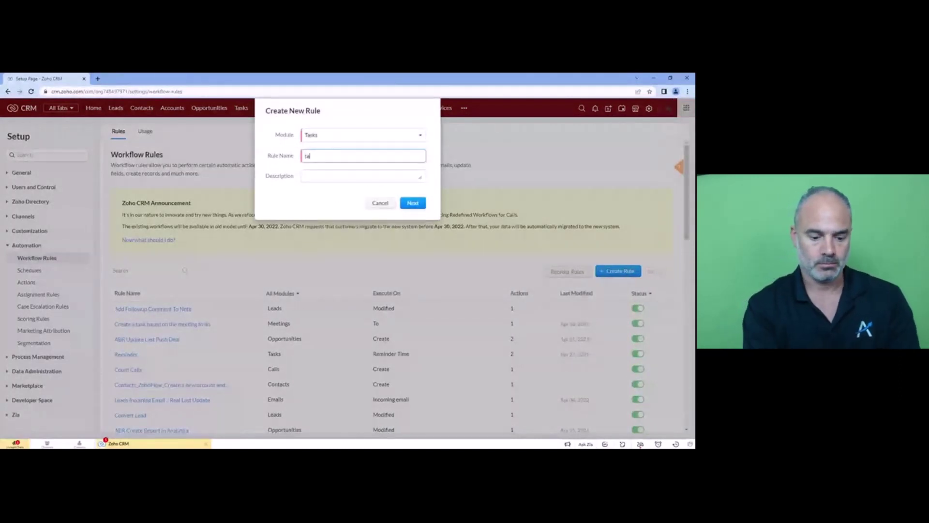
type("sk dreate a")
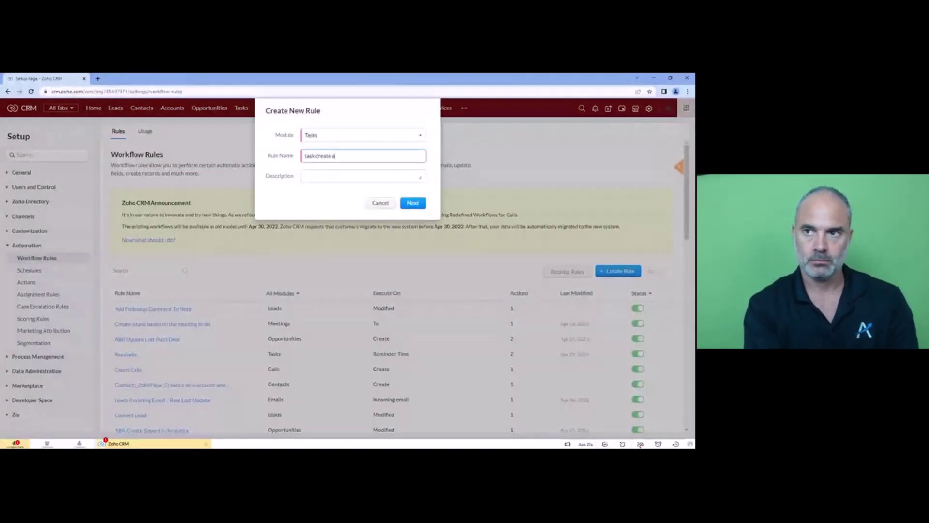
type(" new")
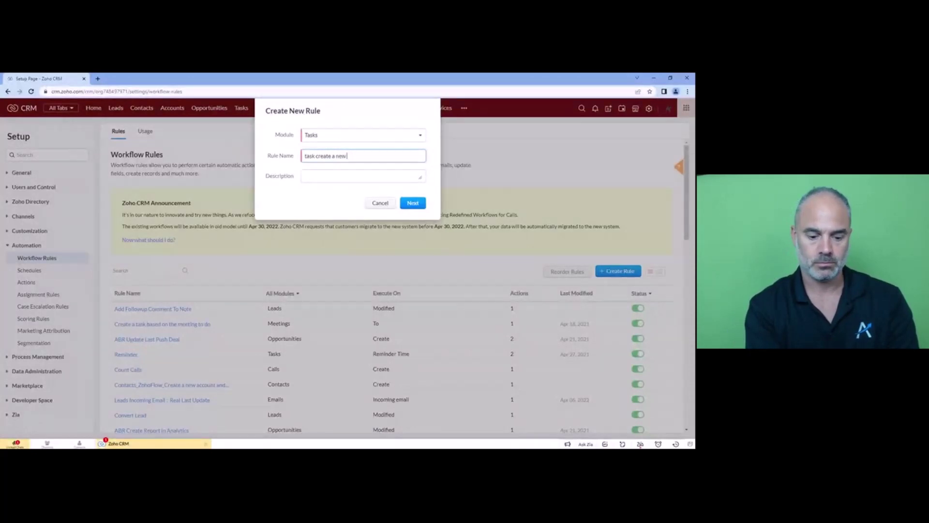
type(" post")
left_click(411, 207)
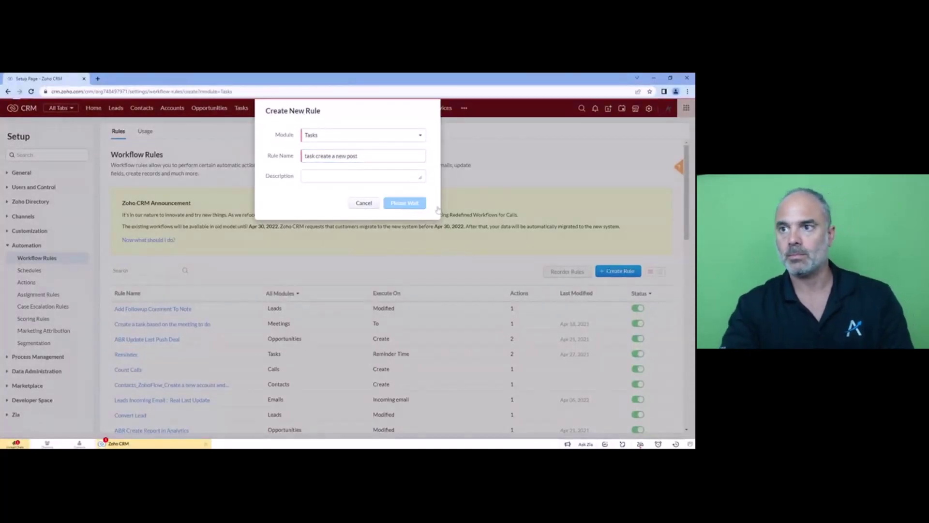
- Make the rule run on a date, based on the Reminder Time field
left_click(163, 216)
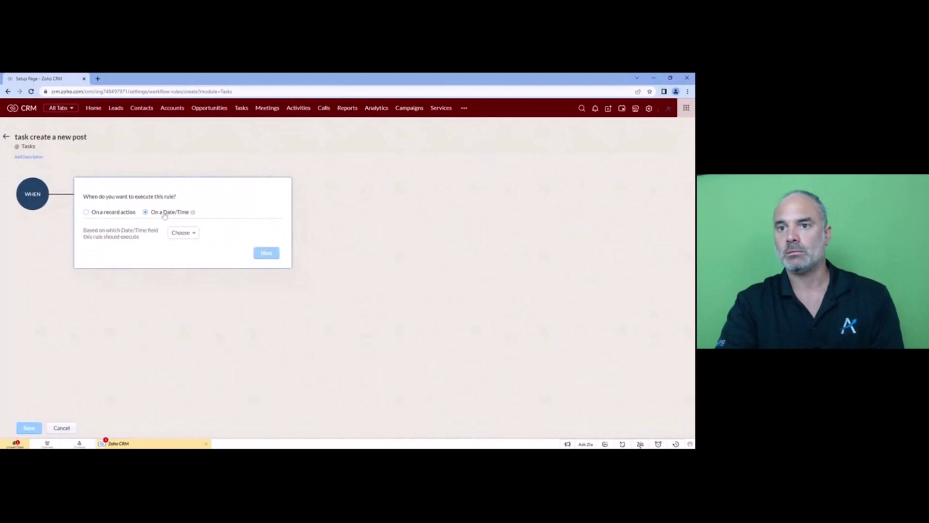
left_click(180, 234)
left_click(201, 165)
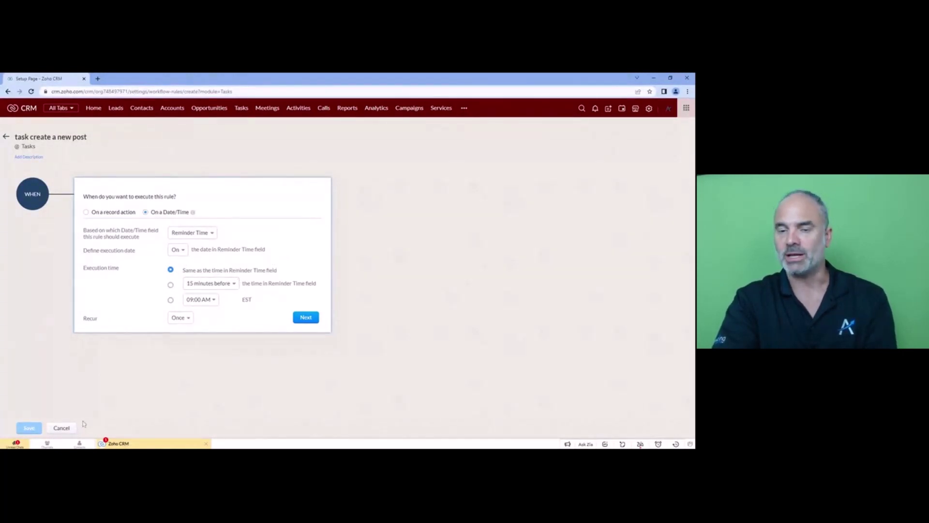
- Open Zoho CRM in a new tab and start a new module from Modules and Fields
left_click(98, 78)
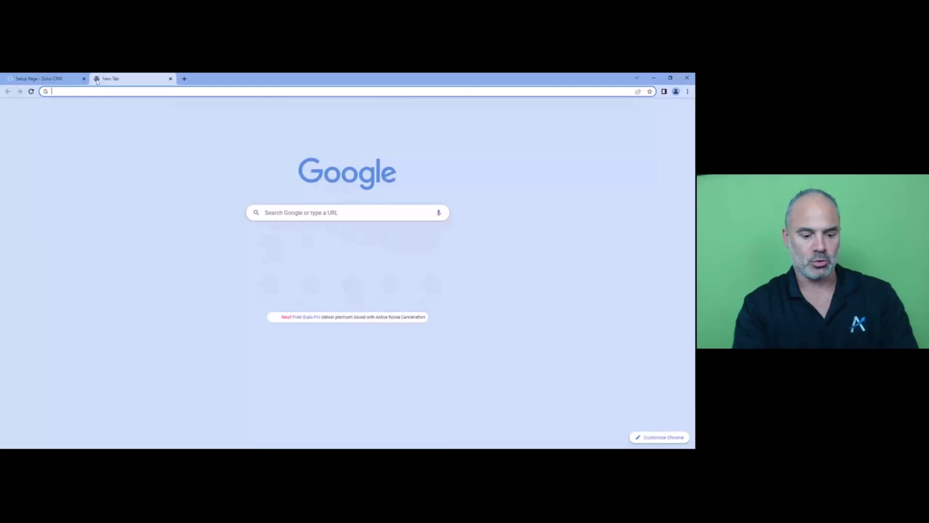
type("crm")
key("Return")
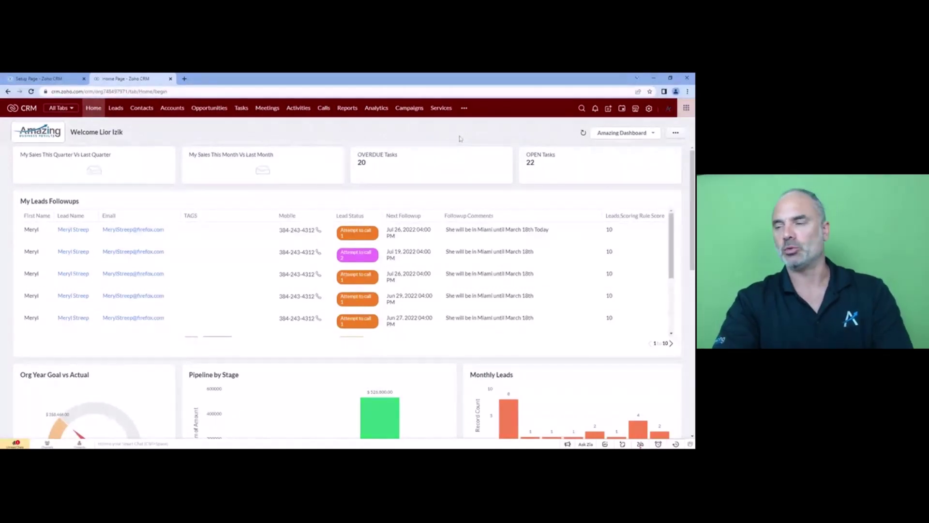
left_click(649, 108)
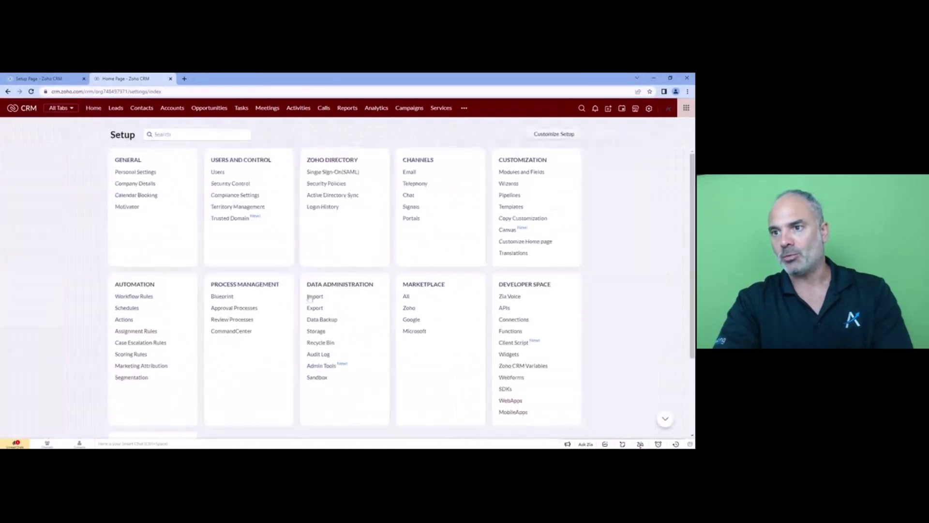
left_click(515, 173)
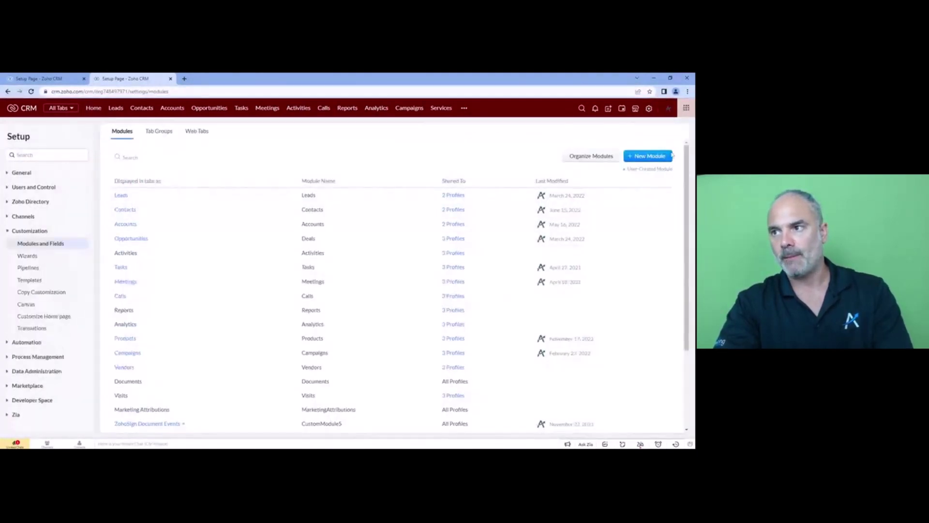
left_click(648, 156)
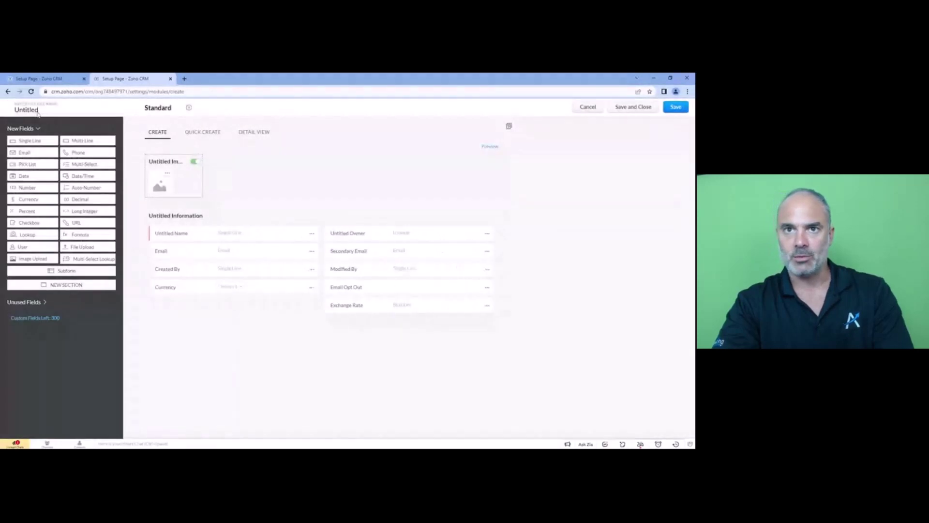
- Name the new module S (plural) and SS (singular)
left_click(36, 110)
key("ctrl+a")
type("$")
key("Tab")
type("$$")
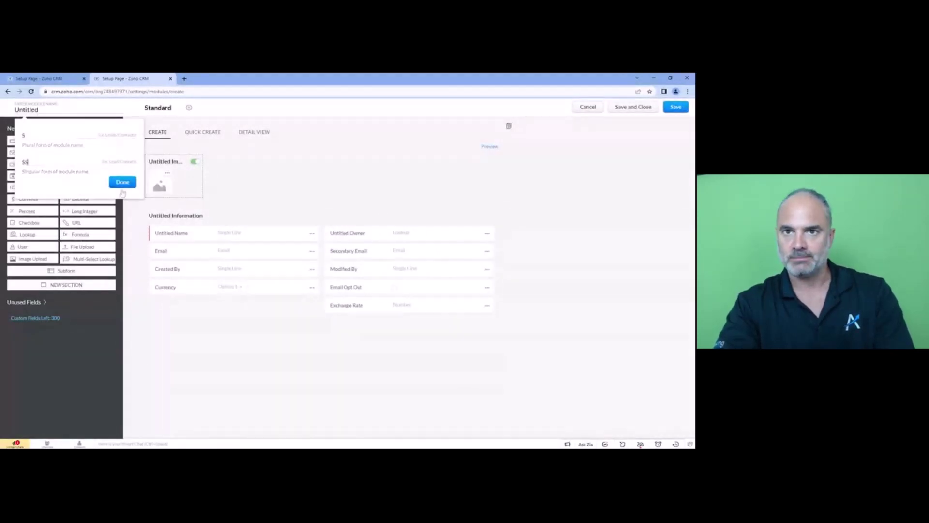
left_click(121, 182)
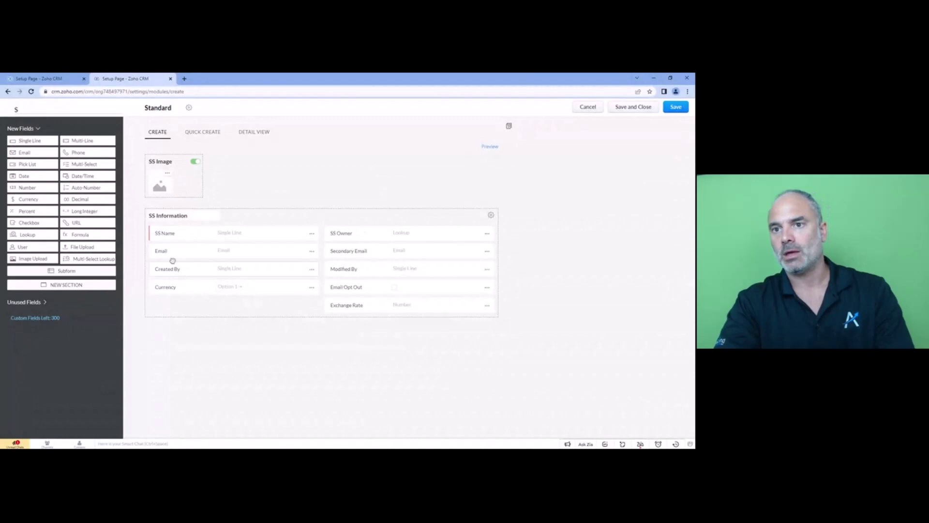
- Add a Start Date field to SS Information and save the module with Administrator access
left_click_drag(36, 173, 230, 306)
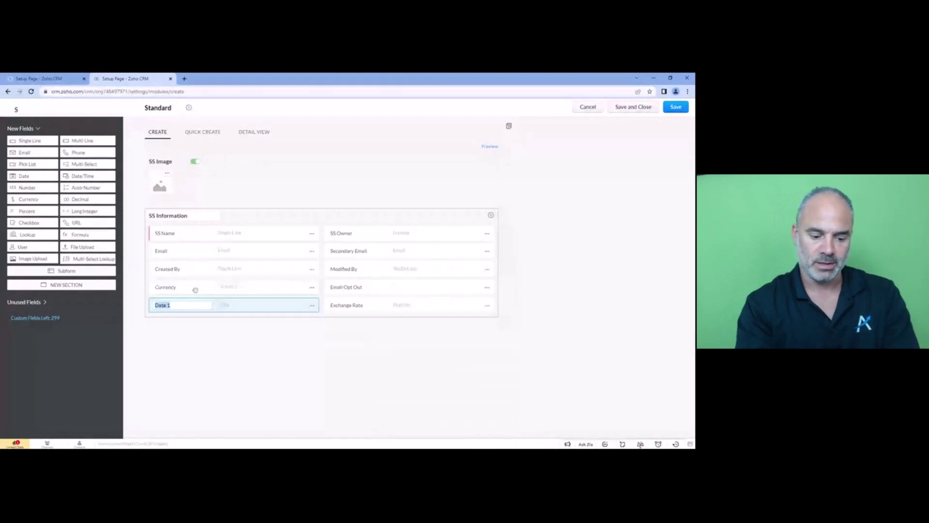
type("Start")
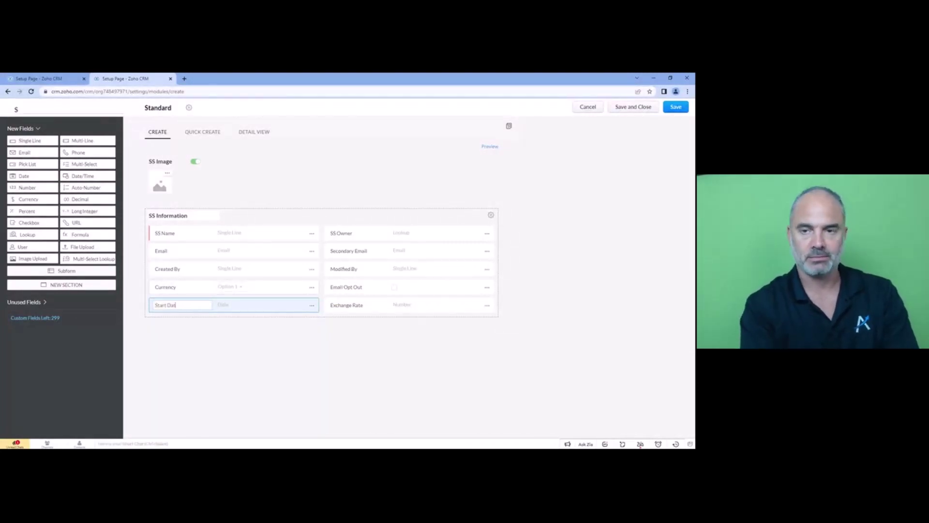
left_click(676, 106)
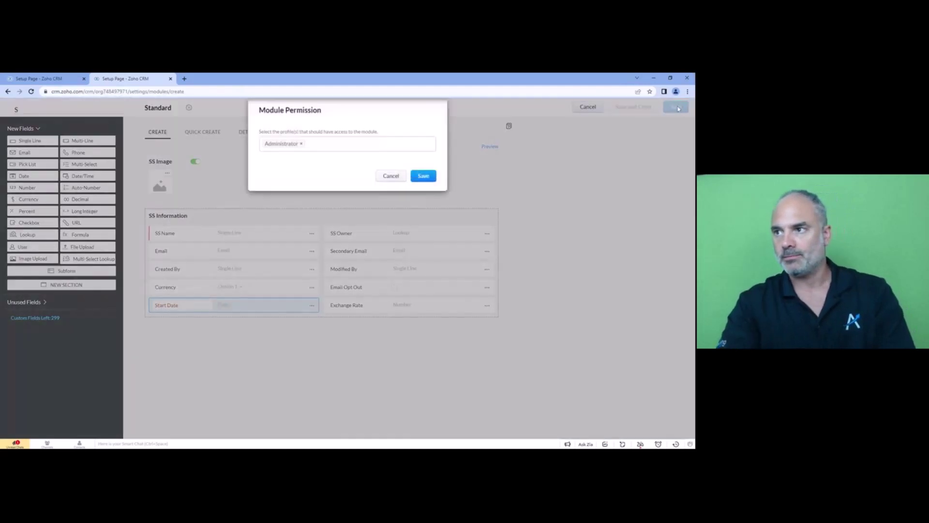
left_click(425, 176)
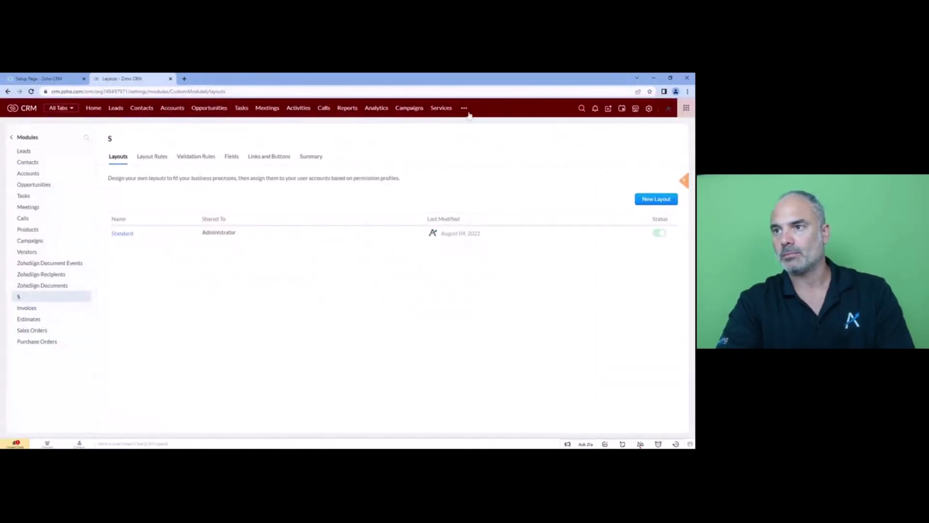
- Open the S module and enter 'Create a new post' as the SS Name
left_click(467, 108)
left_click(490, 258)
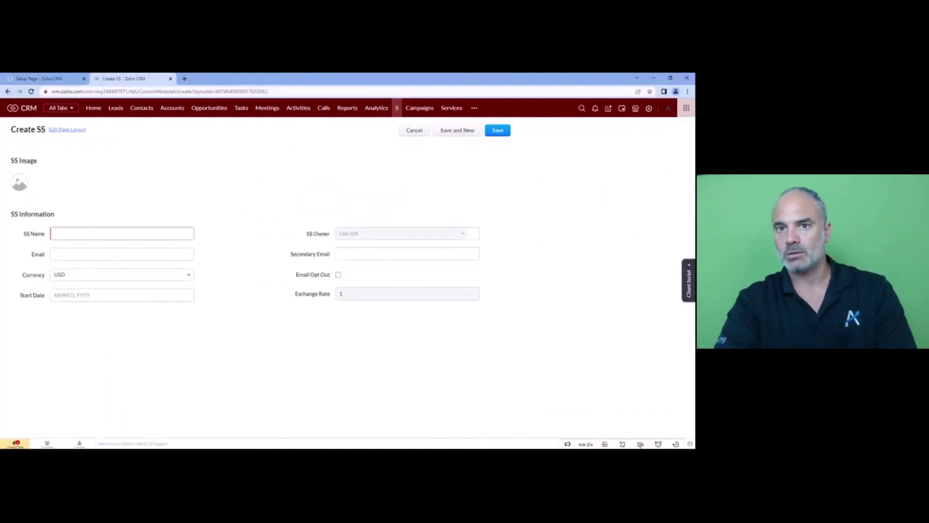
type("Crete a")
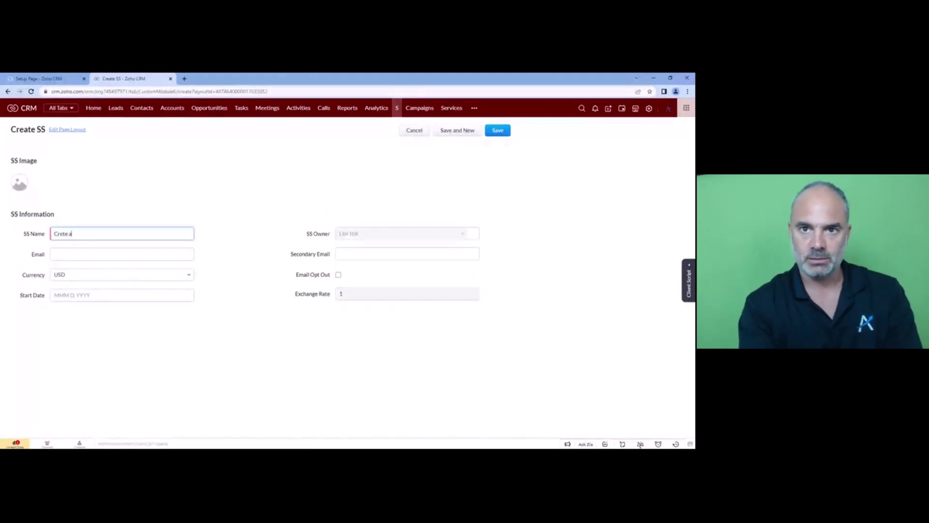
key("ctrl+a")
type("Create")
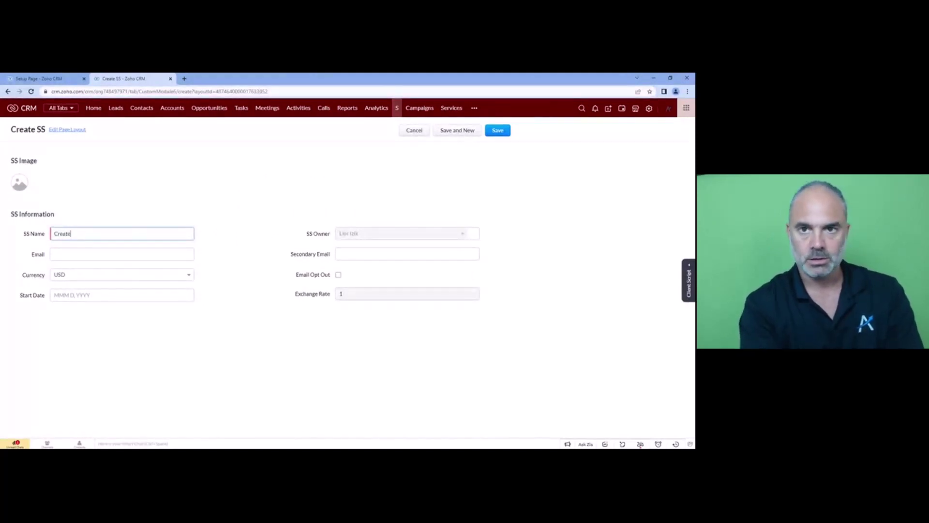
type(" a new post")
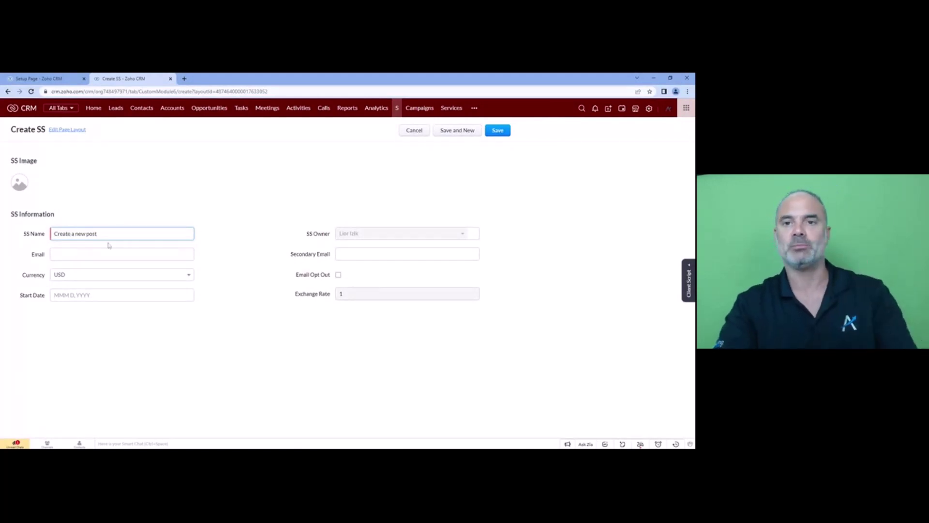
- Set the Start Date to Aug 1, 2022 and save the record
left_click(73, 295)
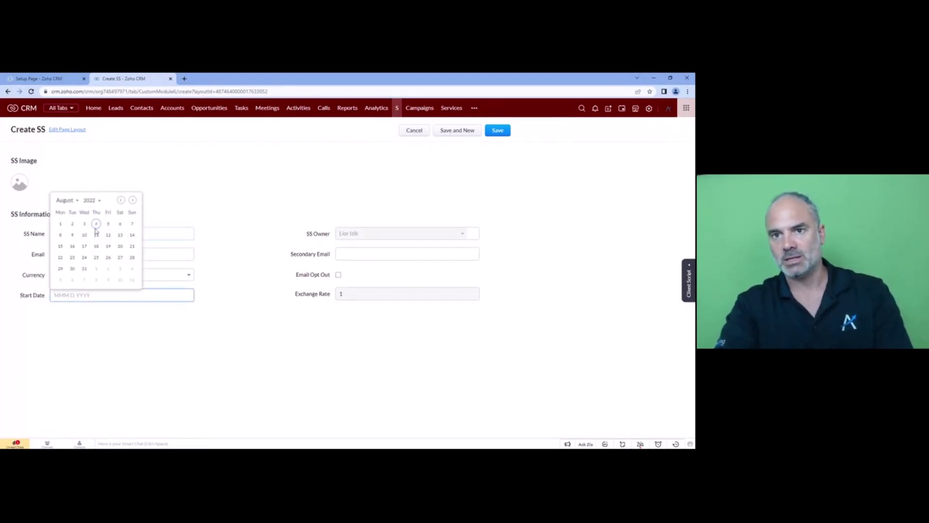
left_click(85, 269)
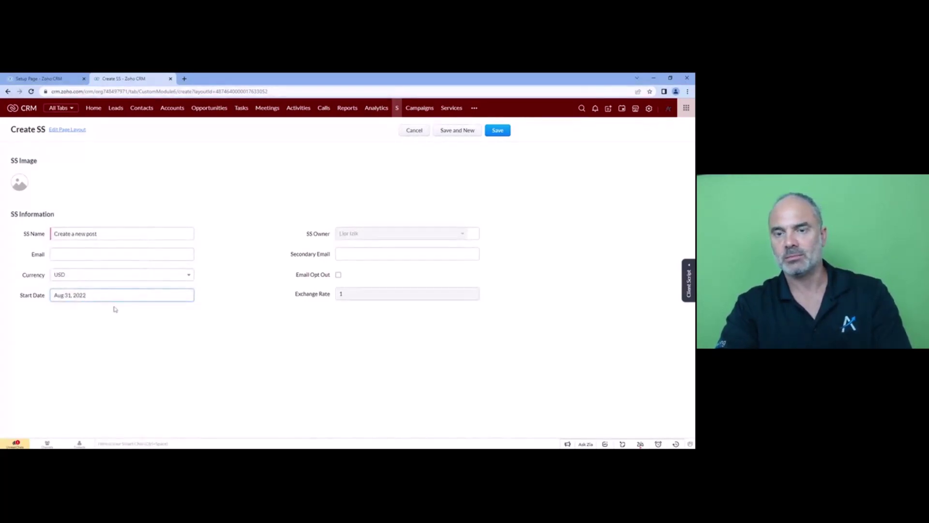
double_click(79, 295)
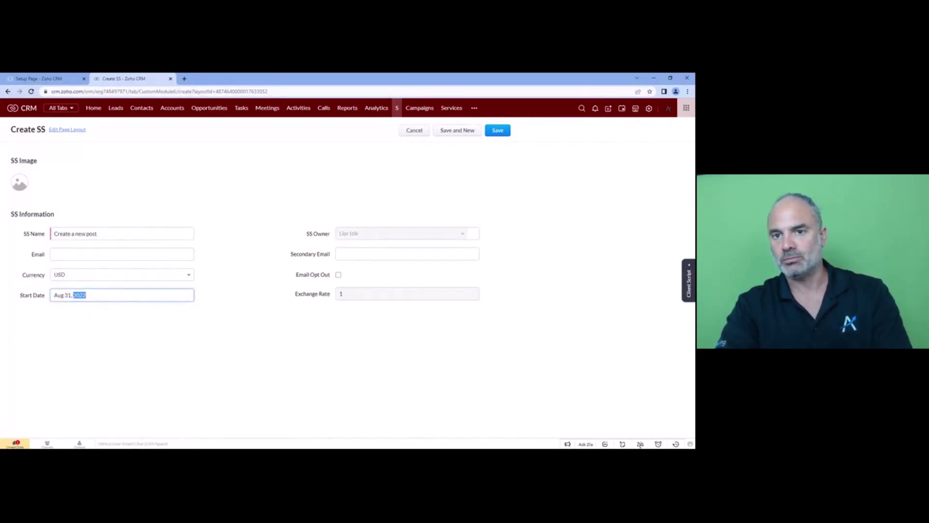
left_click(60, 226)
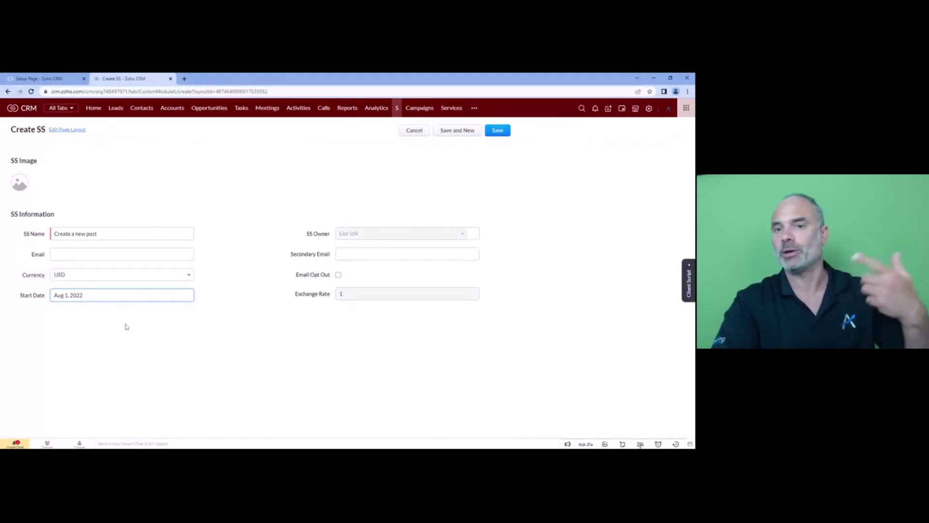
left_click_drag(83, 296, 45, 295)
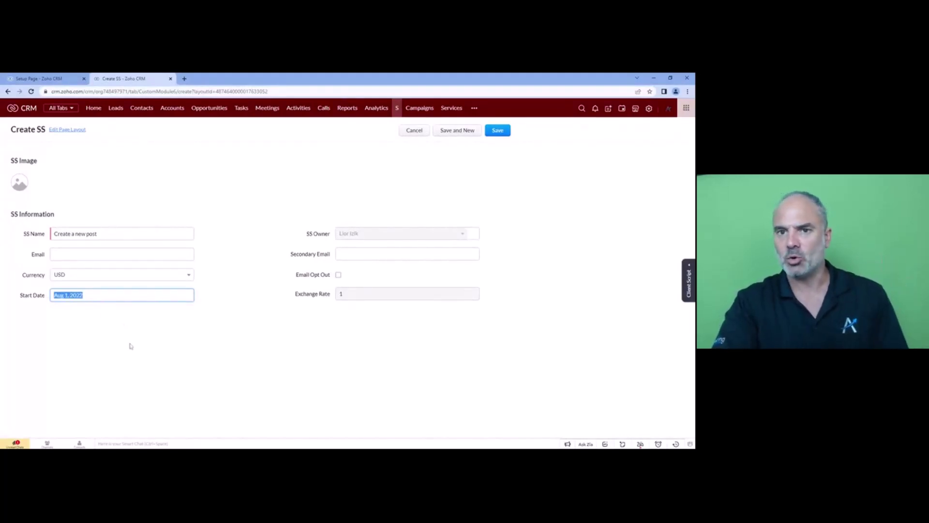
left_click(158, 339)
left_click(494, 132)
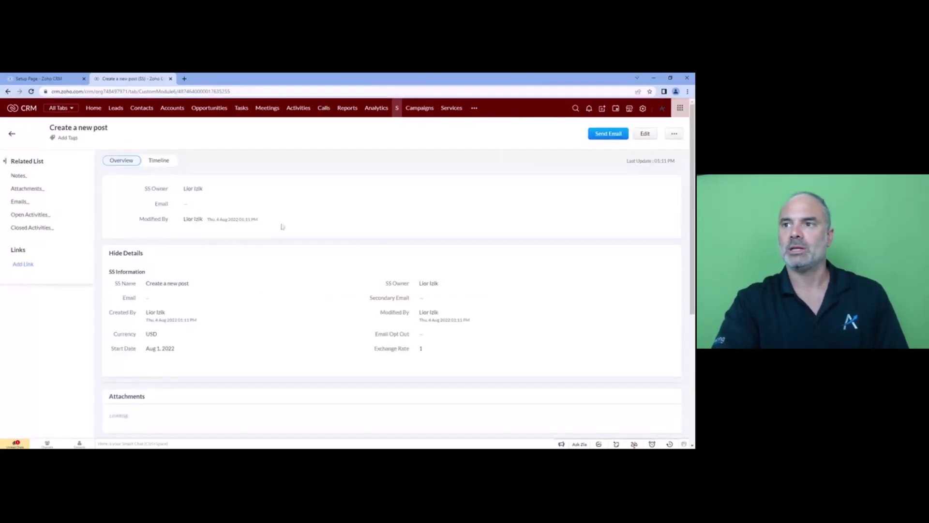
- Create an S-module workflow rule named 'Create a new post' and continue to its editor
left_click(649, 109)
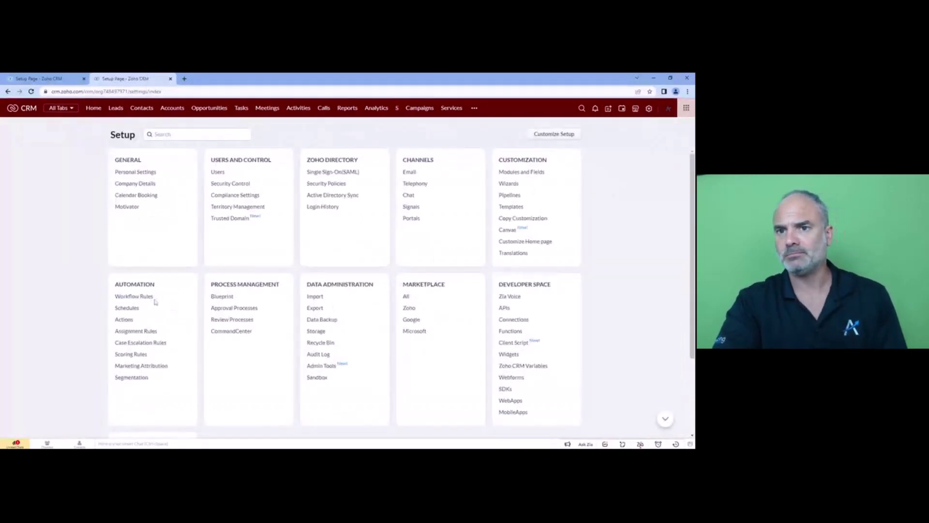
left_click(144, 297)
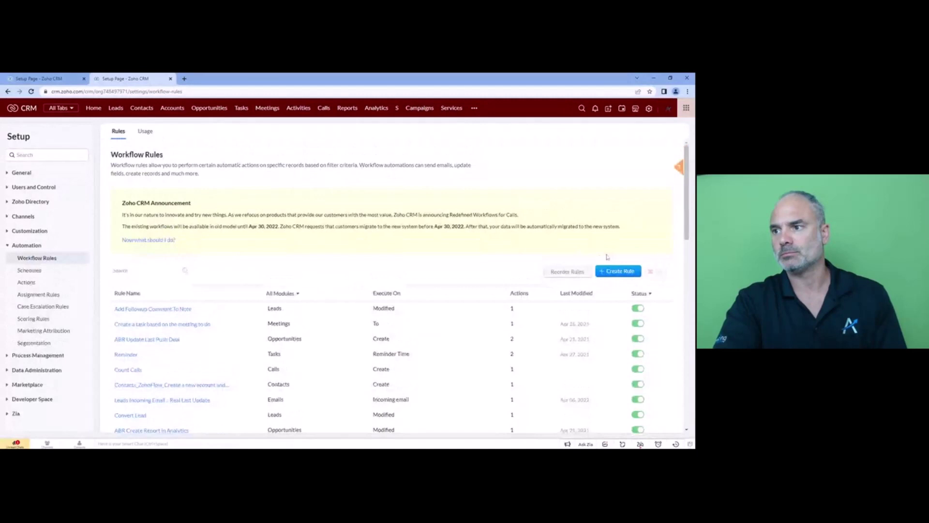
left_click(617, 271)
left_click(357, 137)
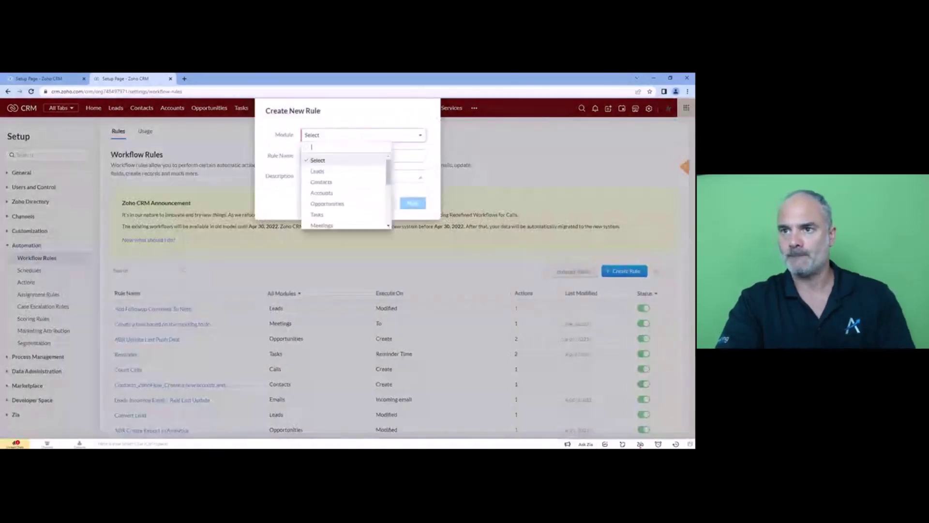
key("Down")
key("Down")
key("Down")
key("Down")
key("Down")
key("Down")
key("Down")
key("Down")
key("Down")
key("Down")
key("Return")
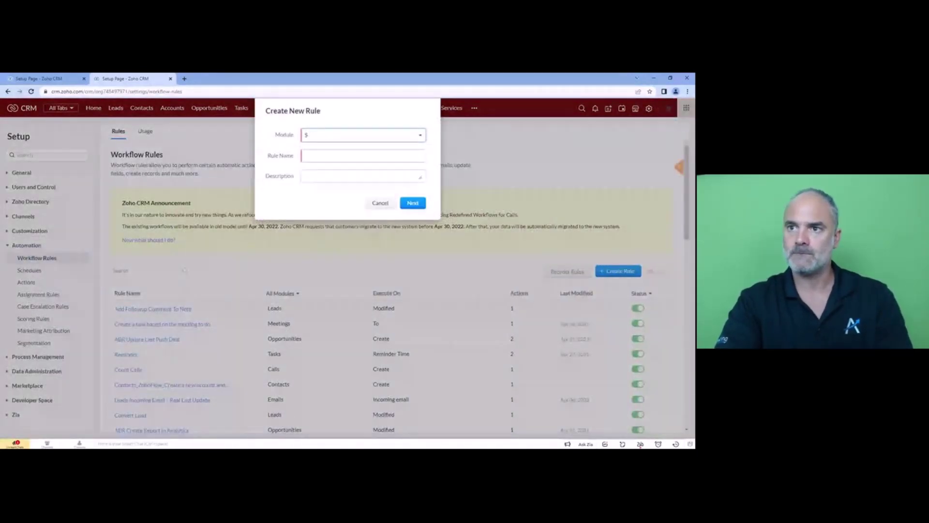
left_click(363, 155)
type("C")
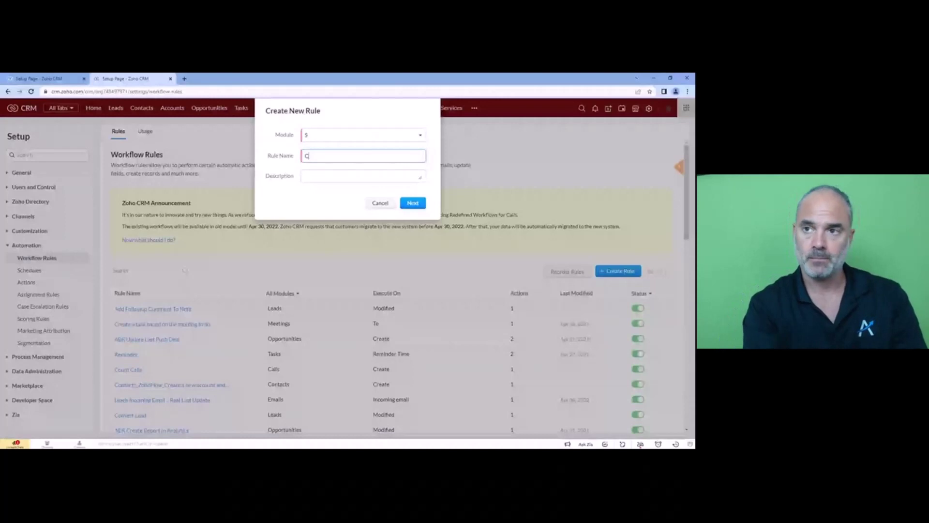
type("reate a bew=")
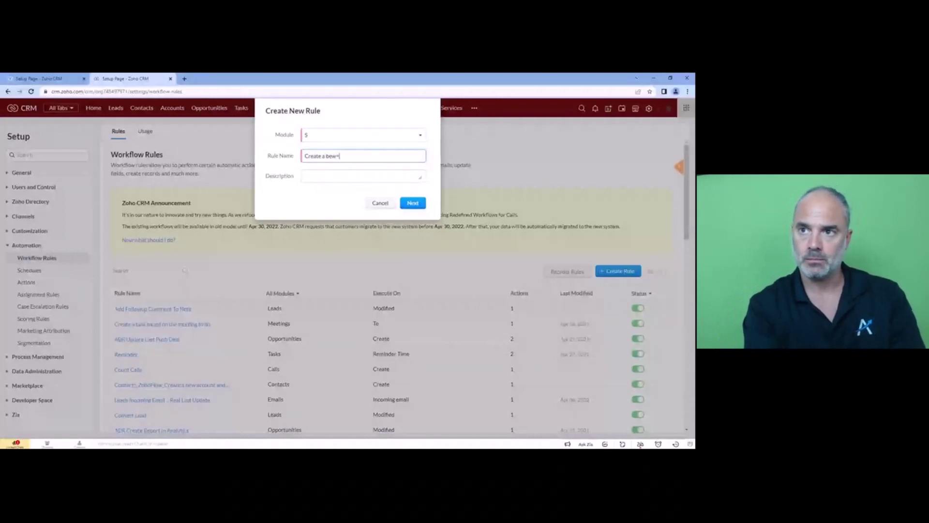
type("ew pl")
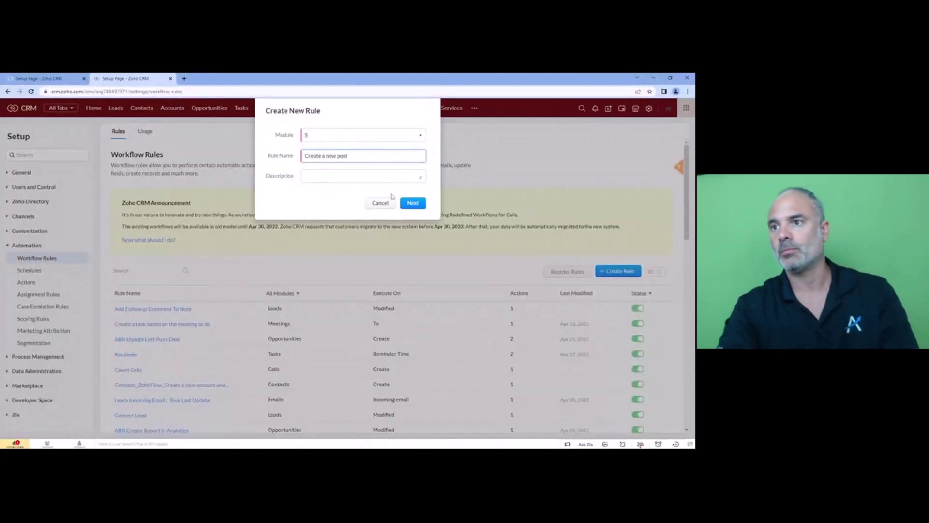
left_click(411, 204)
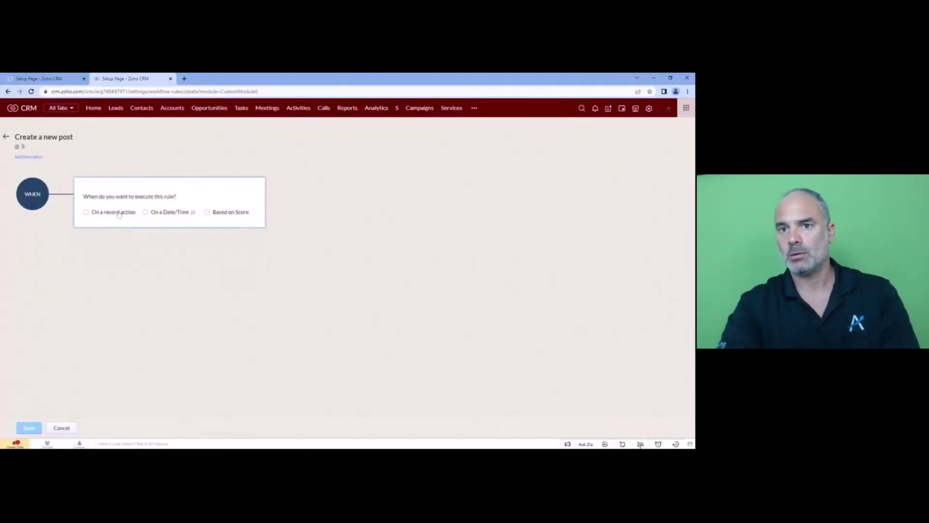
- Set the rule to run on Start Date, recurring every month
left_click(119, 215)
left_click(177, 215)
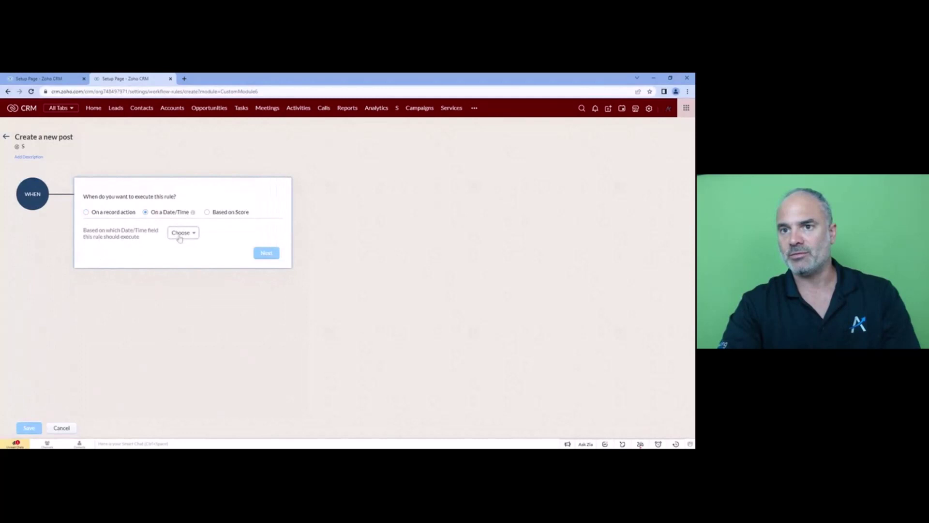
left_click(180, 239)
left_click(206, 173)
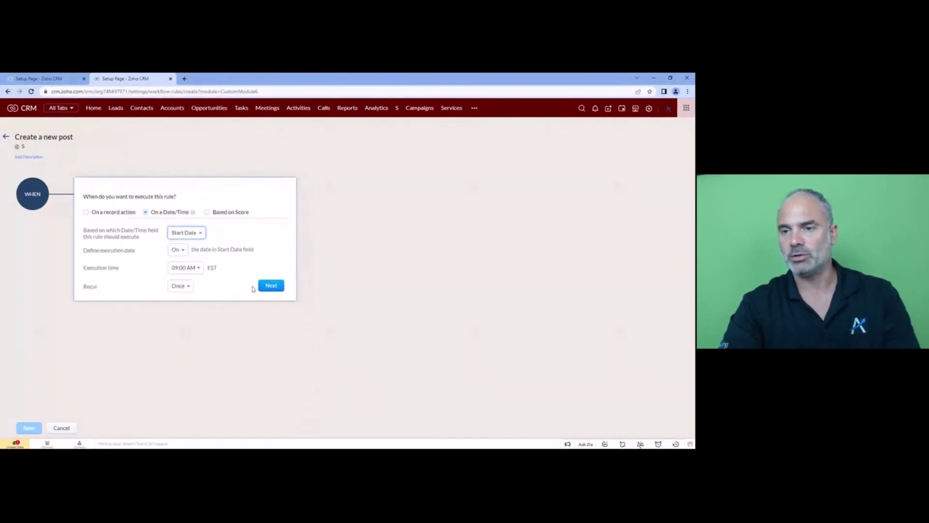
left_click(179, 286)
left_click(207, 265)
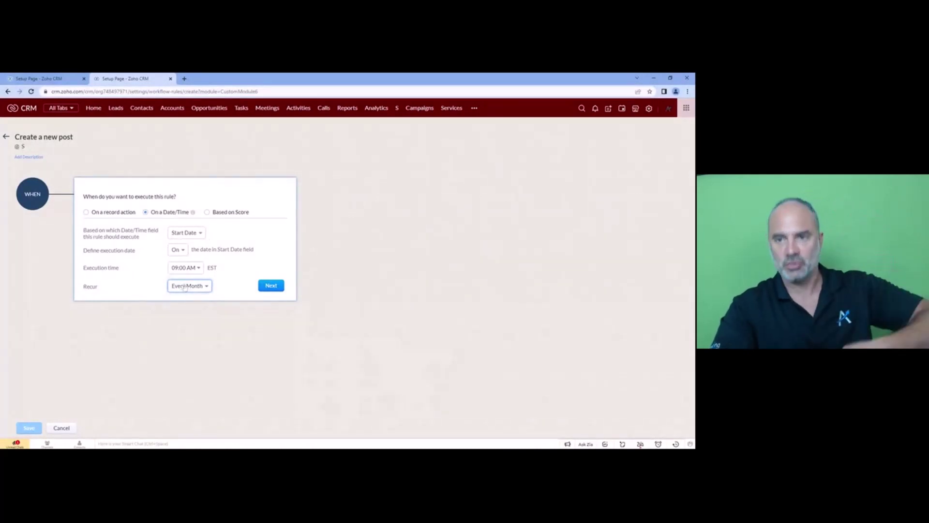
left_click(272, 285)
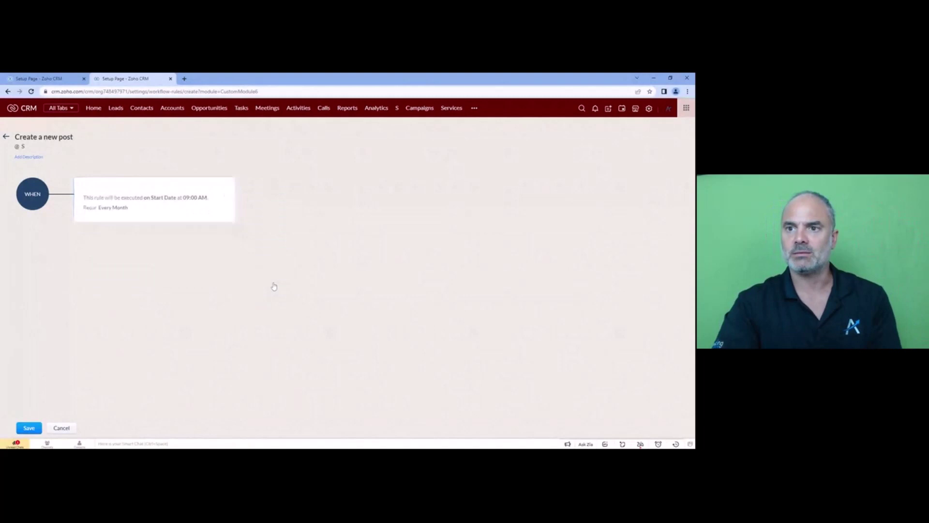
- Add the condition SS Name is 'Create a new post' and continue to actions
left_click(116, 298)
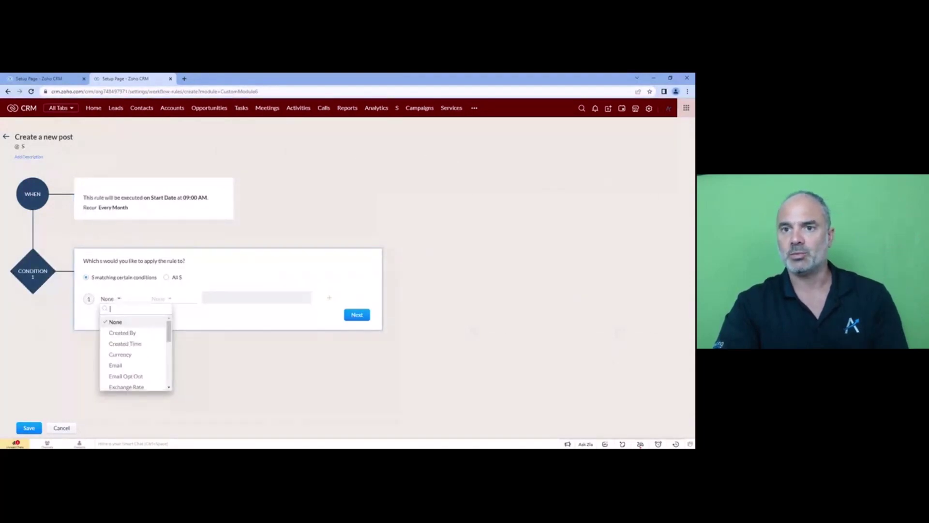
scroll(130, 360, "down", 6)
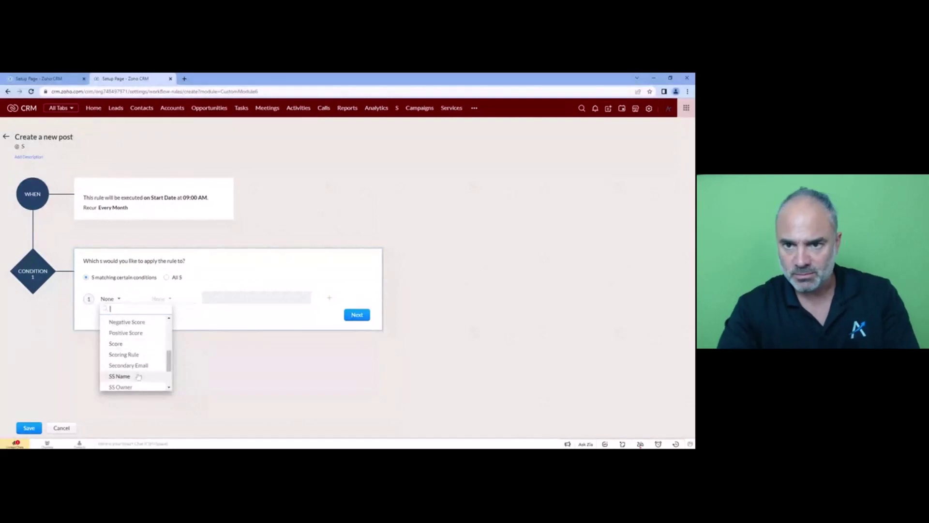
left_click(121, 376)
left_click(162, 298)
left_click(176, 322)
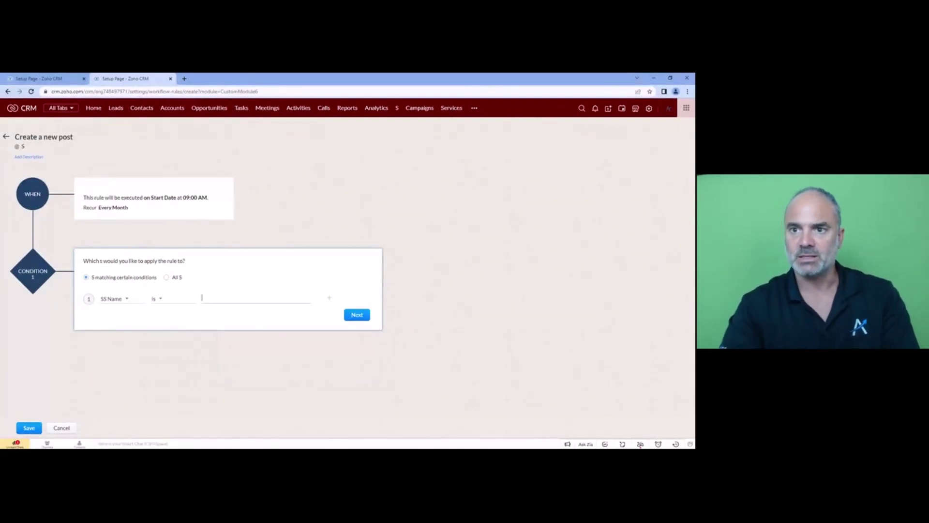
type("Create a new post")
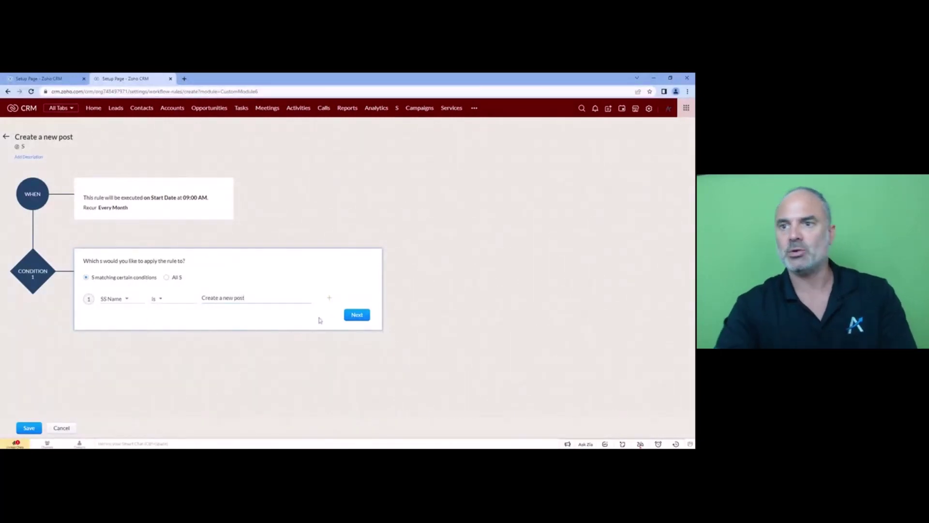
left_click(357, 314)
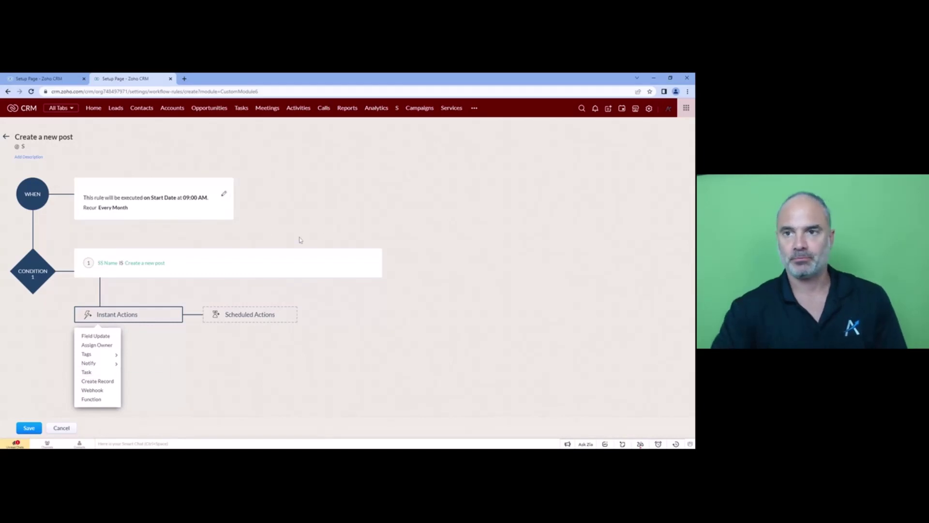
- Review the rule's timing, leaving recurrence at Every Month, then cancel the rule
left_click(224, 200)
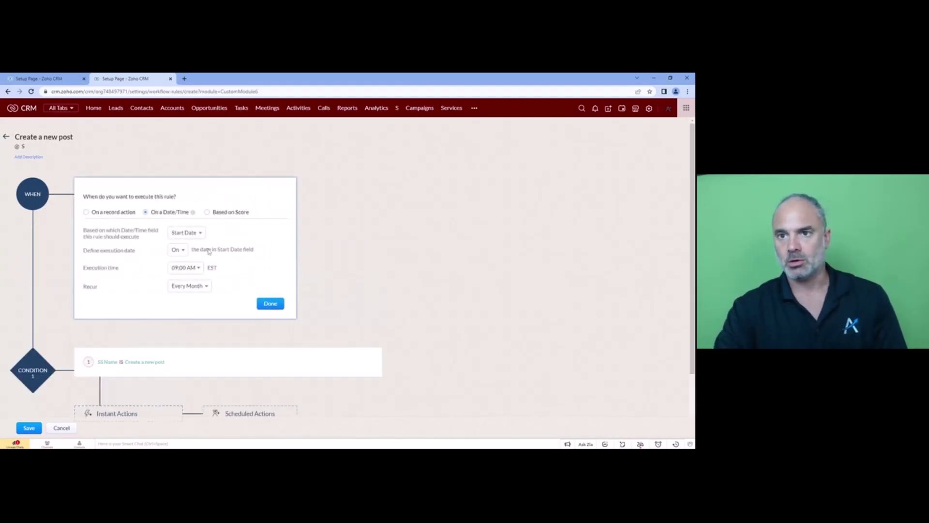
left_click(196, 286)
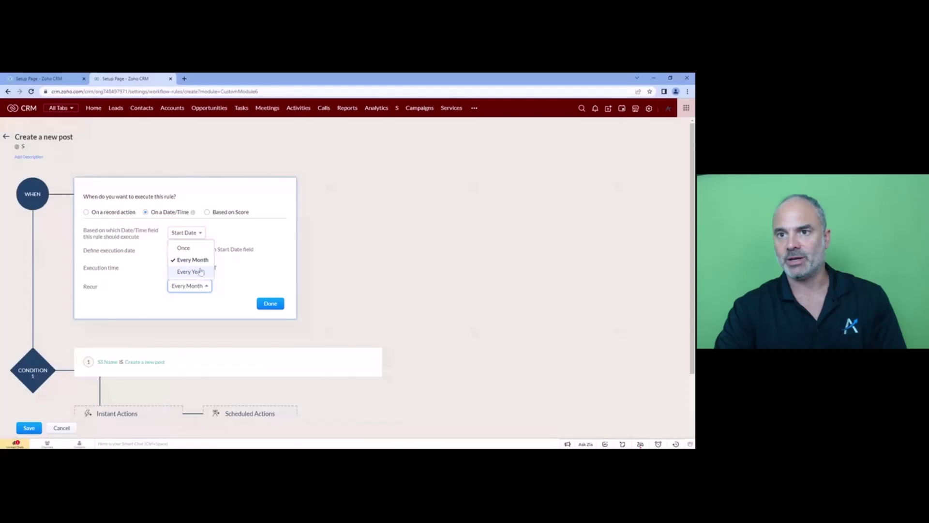
left_click(233, 273)
left_click(212, 286)
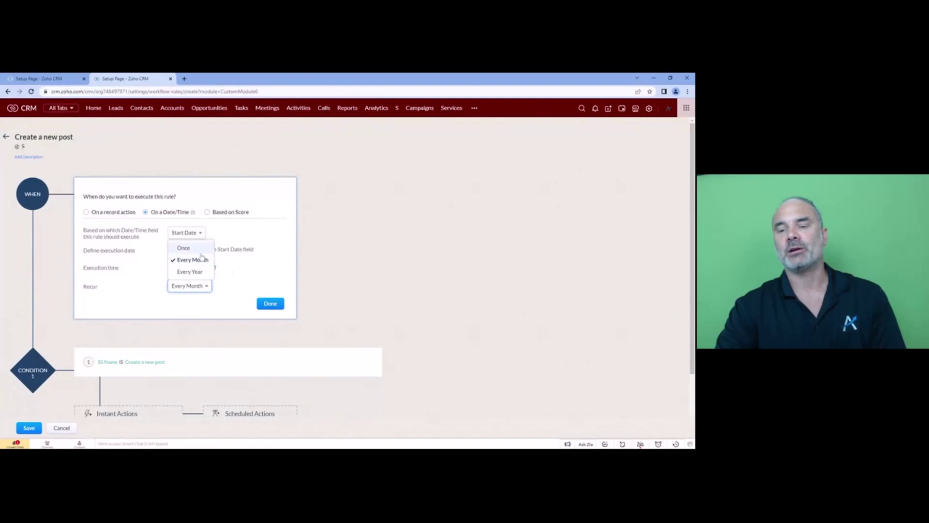
left_click(250, 280)
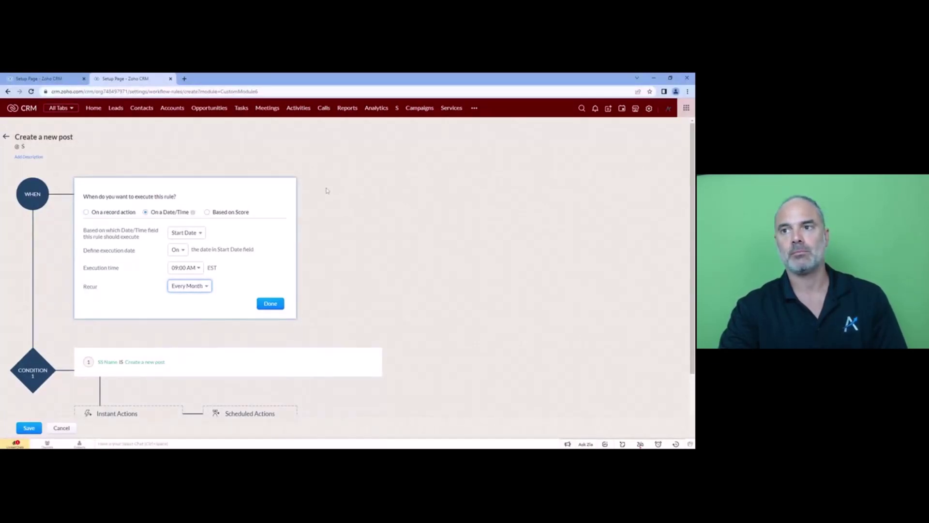
left_click(651, 108)
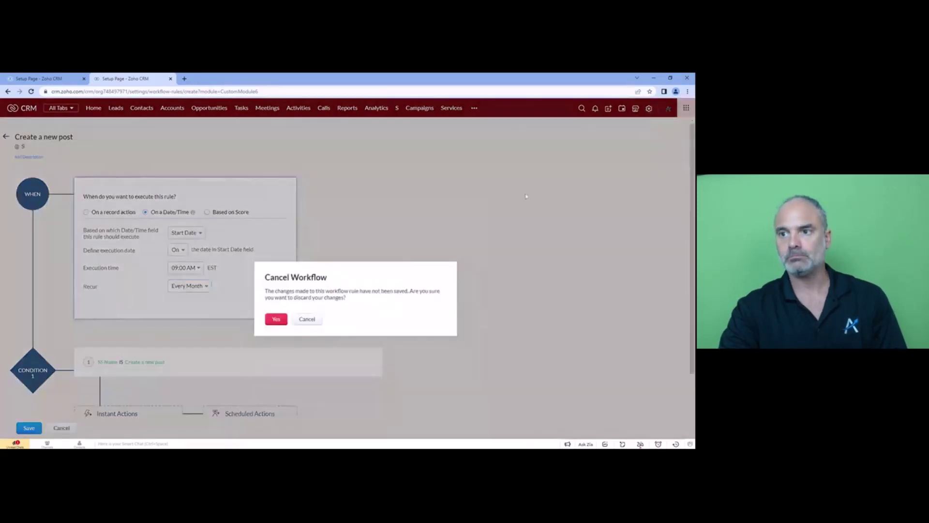
- Discard the unsaved workflow rule and go to the Schedules settings
left_click(276, 318)
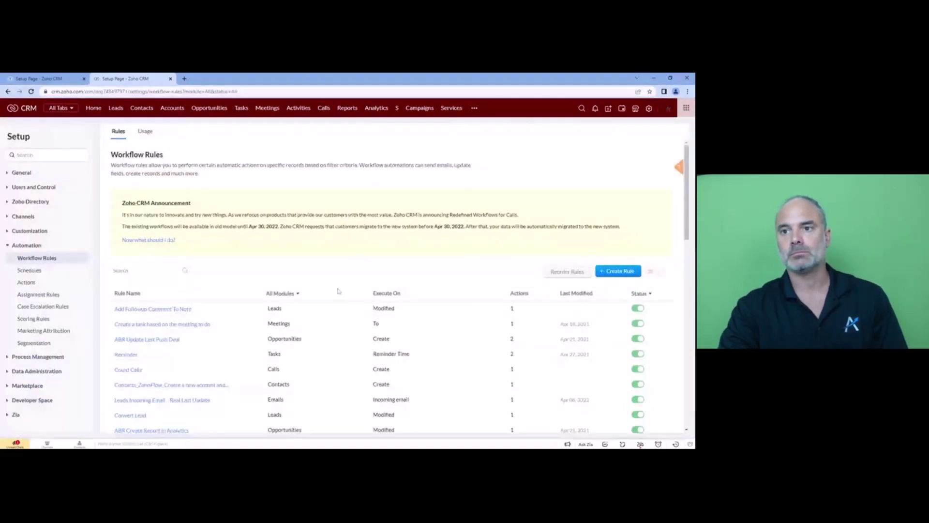
left_click(649, 108)
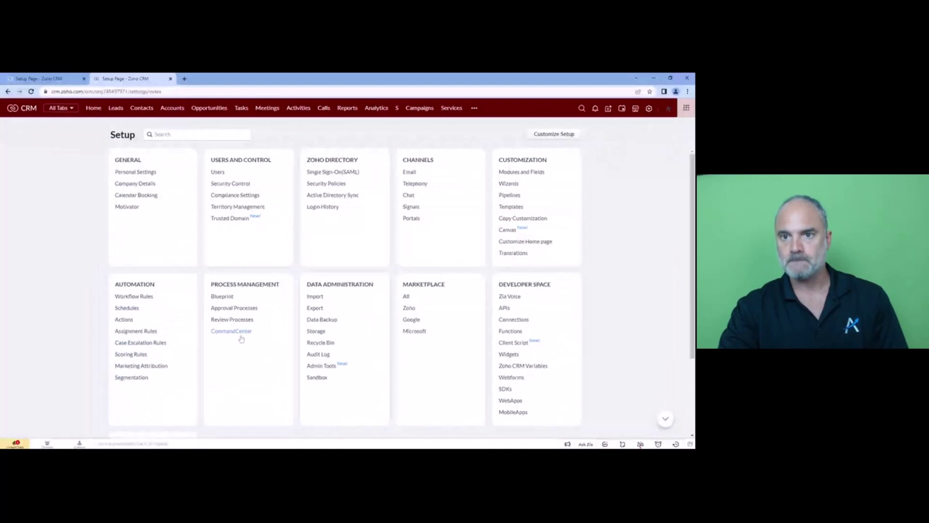
left_click(128, 311)
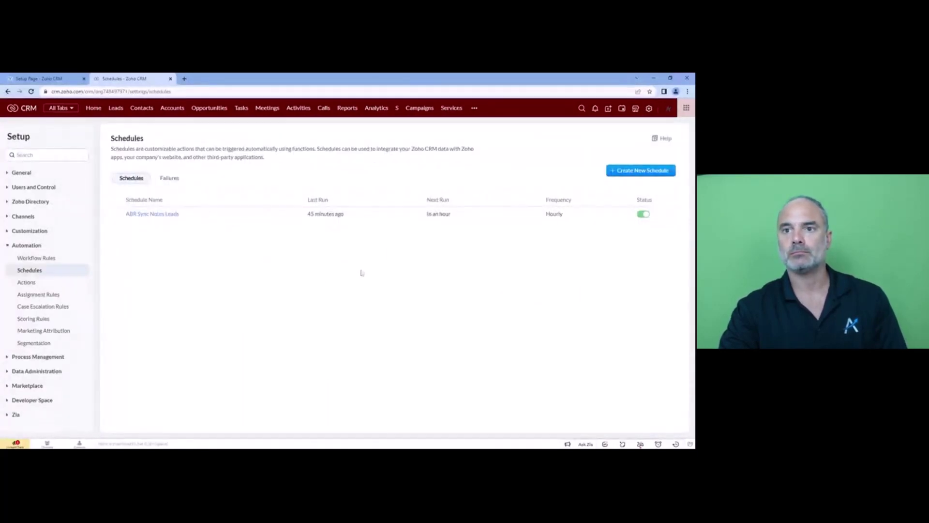
- Deactivate the ABR Sync Notes Leads schedule, then turn it back on
left_click(643, 213)
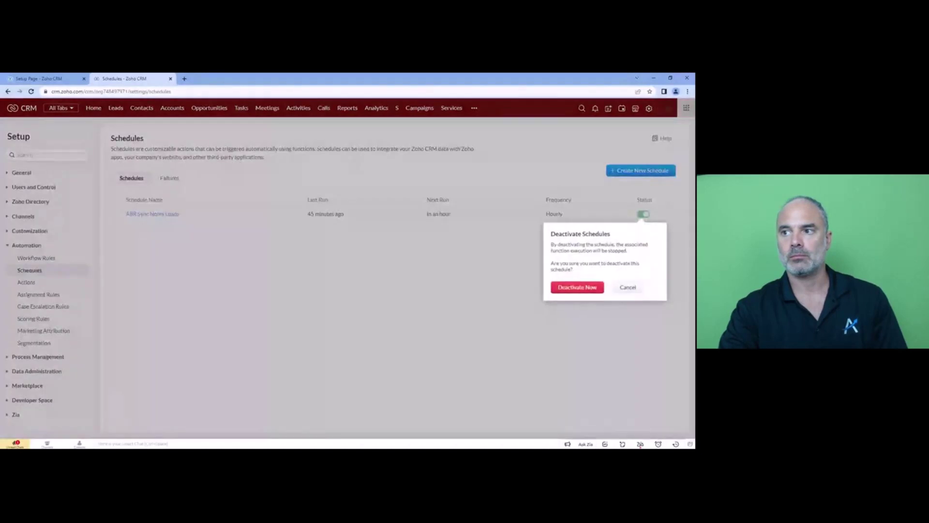
left_click(588, 290)
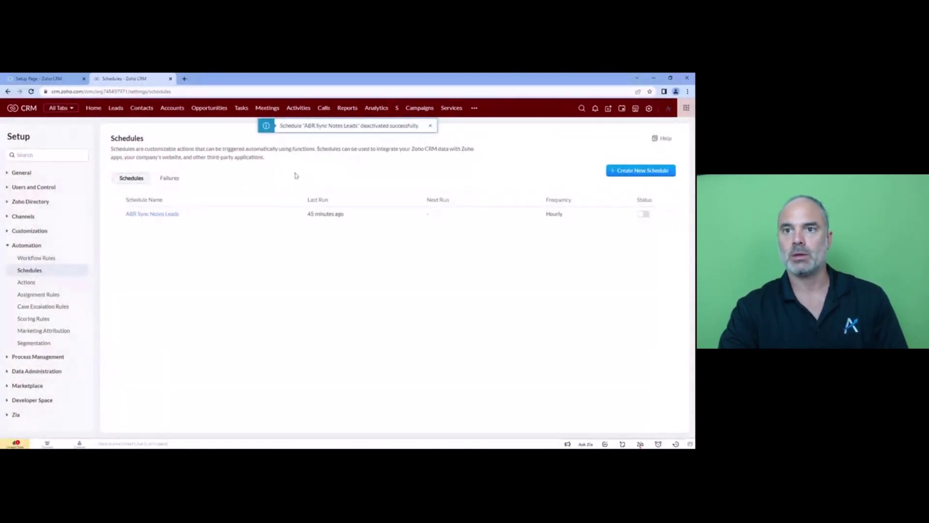
left_click(643, 214)
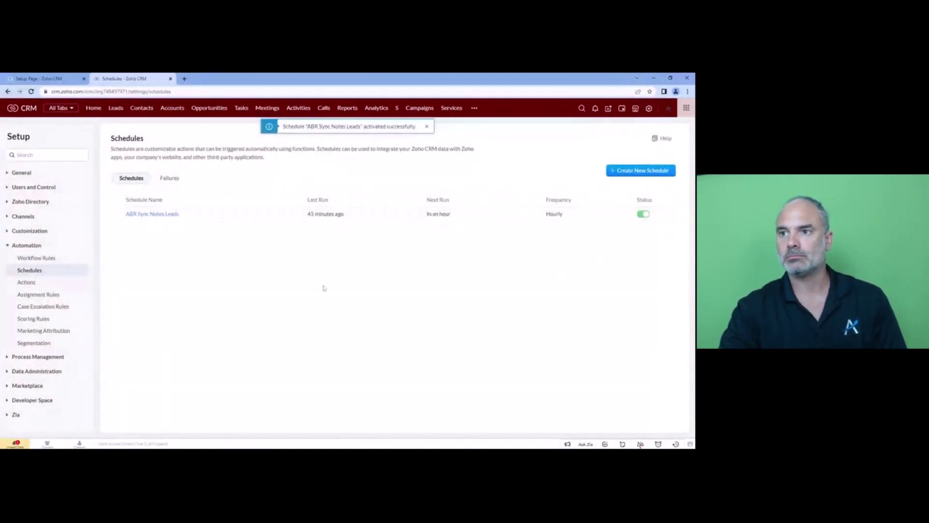